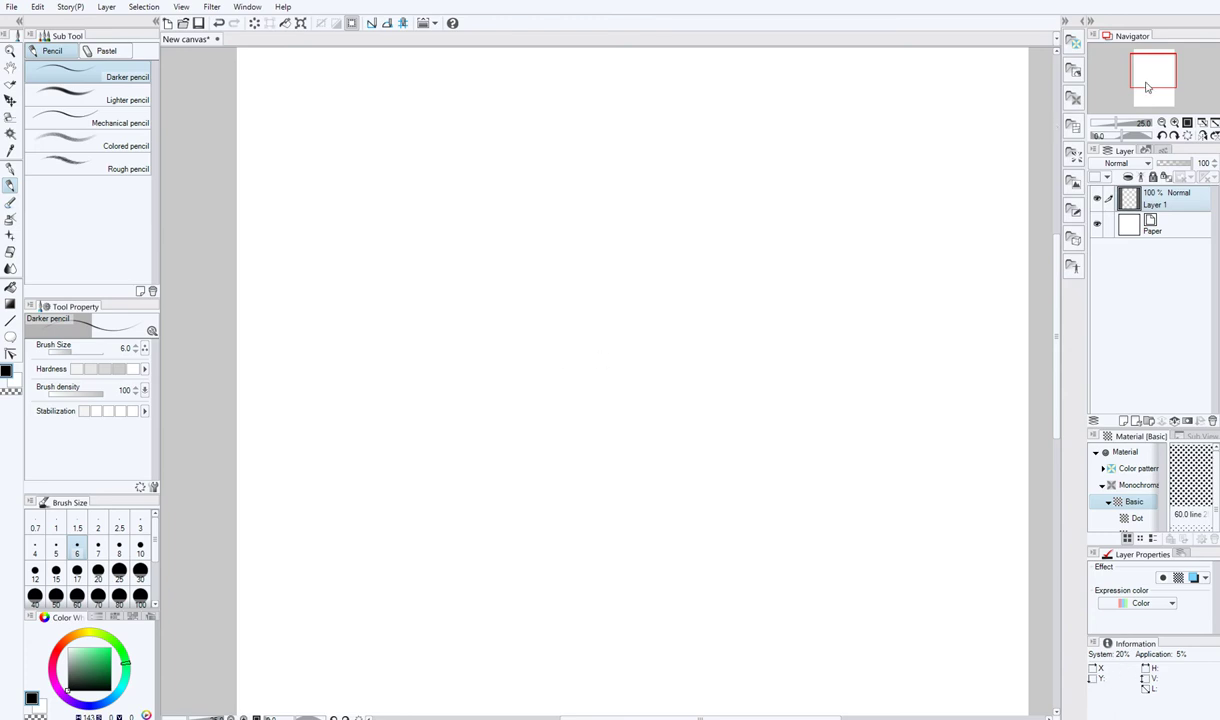
- Sketch a narrow horizontal band in the upper part of the canvas as the room's top wall, filled with long parallel lines
left_click_drag(1148, 88, 1105, 69)
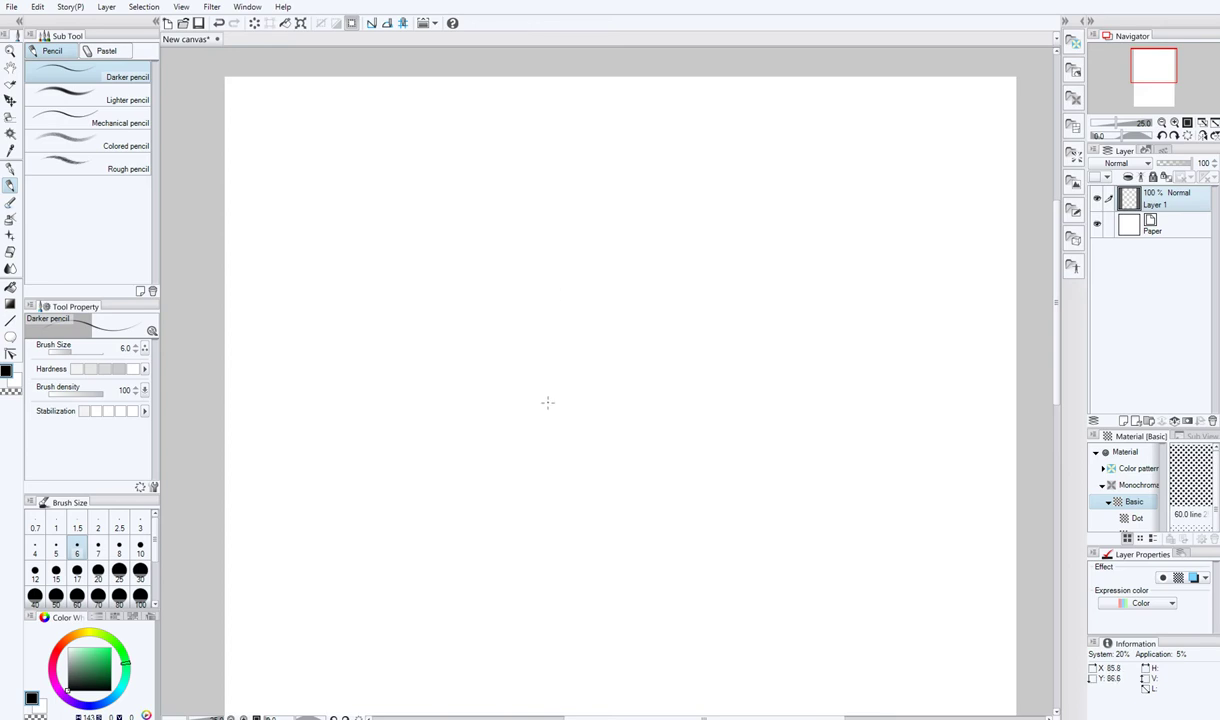
left_click(415, 324)
left_click(421, 385)
left_click_drag(364, 207, 483, 206)
key("ctrl+z")
mouse_move(394, 208)
left_mouse_down()
mouse_move(490, 203)
mouse_move(398, 188)
mouse_move(534, 203)
left_mouse_up()
mouse_move(382, 183)
left_mouse_down()
mouse_move(380, 207)
mouse_move(492, 183)
left_mouse_up()
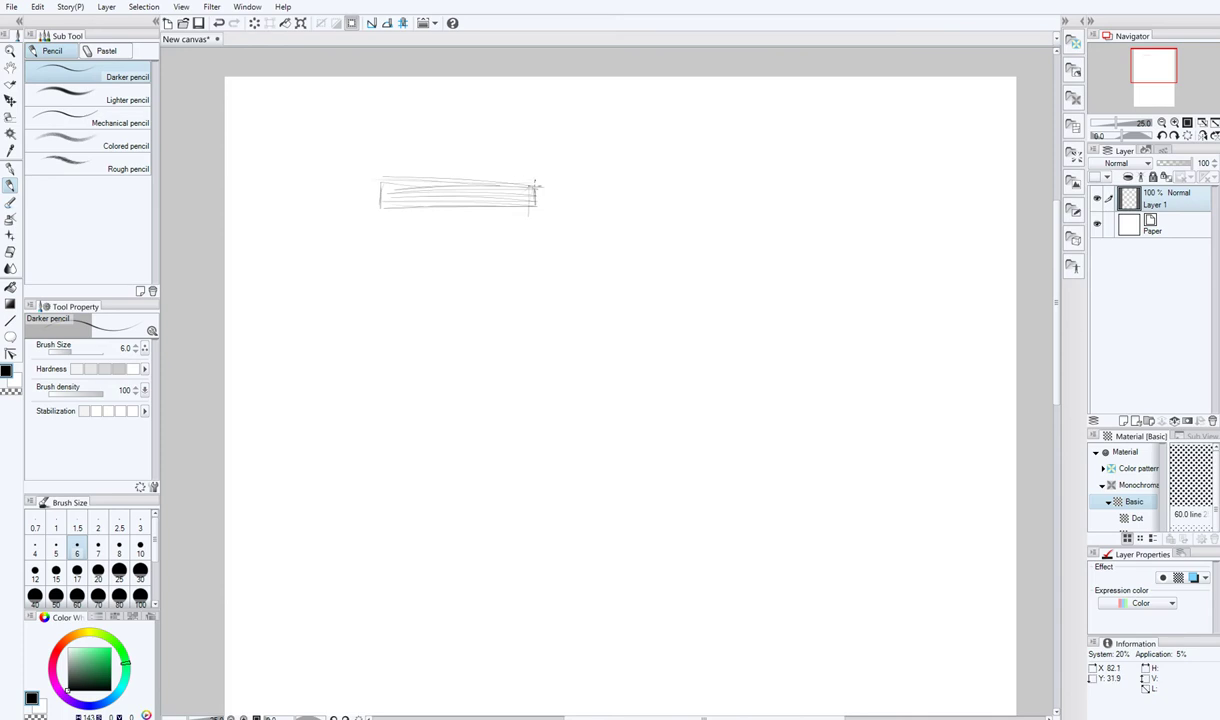
- Divide the band with short vertical strokes and sketch small objects scattered below its left half
mouse_move(389, 184)
left_mouse_down()
mouse_move(387, 207)
mouse_move(401, 208)
left_mouse_up()
left_click_drag(409, 237, 389, 236)
mouse_move(391, 245)
left_mouse_down()
mouse_move(390, 258)
mouse_move(434, 263)
mouse_move(453, 303)
mouse_move(470, 291)
mouse_move(443, 263)
mouse_move(415, 284)
left_mouse_up()
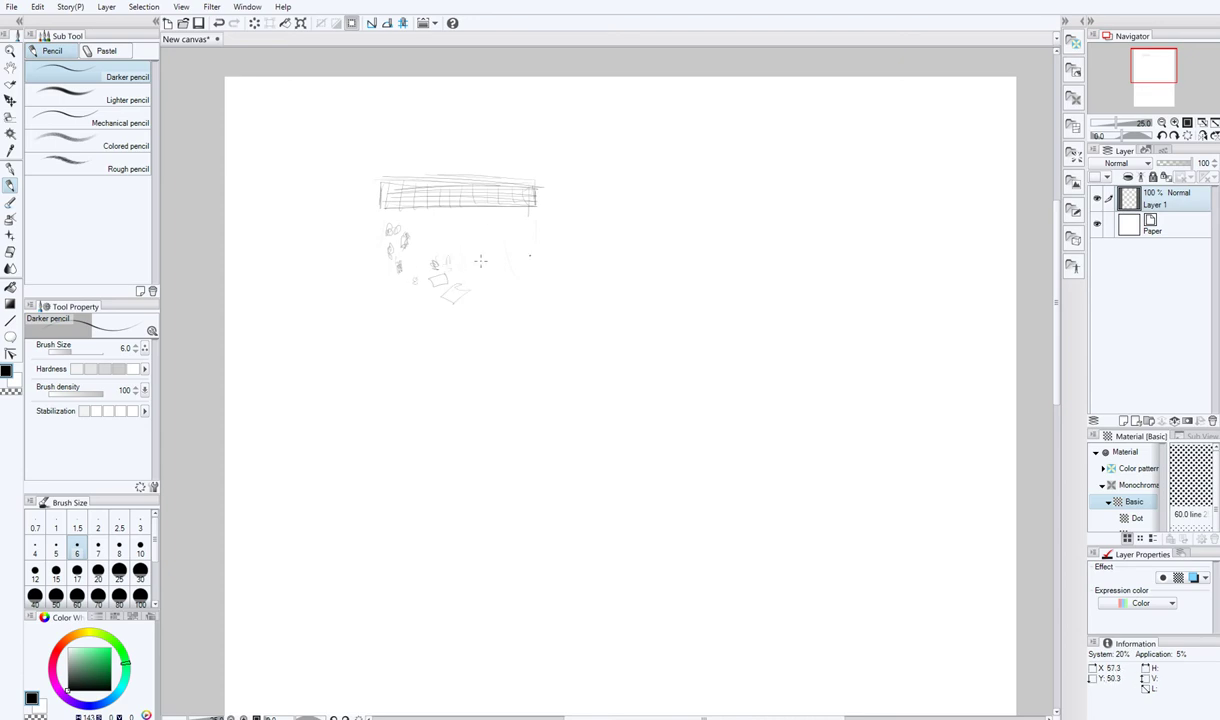
left_click(438, 302)
mouse_move(406, 315)
left_mouse_down()
mouse_move(553, 259)
mouse_move(545, 218)
left_mouse_up()
key("ctrl+z")
key("ctrl+z")
left_click_drag(379, 207, 375, 309)
key("ctrl+z")
- Outline the room below the band with a straight left wall, a diagonal lower-left corner, a bottom wall and a stepped right side
left_click(353, 273)
left_click(377, 196)
mouse_move(379, 192)
left_mouse_down()
mouse_move(380, 304)
mouse_move(383, 294)
left_mouse_up()
key("ctrl+z")
key("ctrl+z")
mouse_move(385, 304)
left_mouse_down()
mouse_move(449, 368)
mouse_move(392, 309)
left_mouse_up()
mouse_move(455, 374)
left_mouse_down()
mouse_move(598, 379)
mouse_move(575, 375)
left_mouse_up()
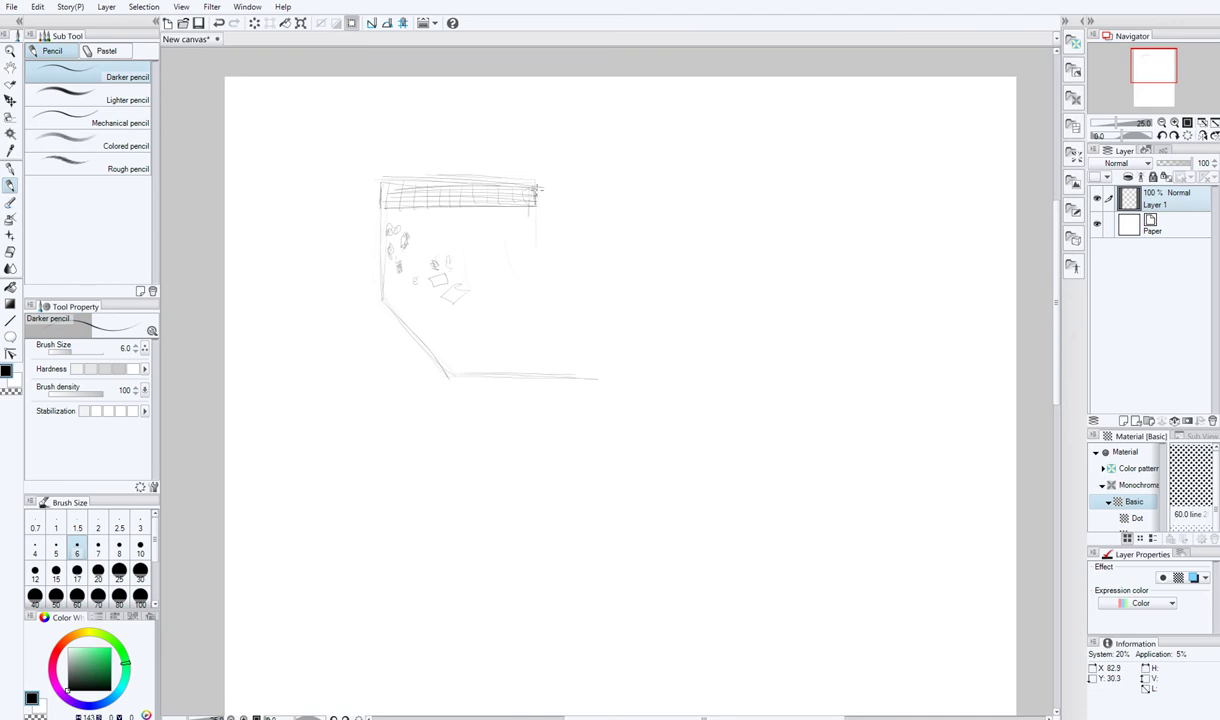
mouse_move(536, 248)
left_mouse_down()
mouse_move(573, 284)
mouse_move(608, 289)
left_mouse_up()
mouse_move(604, 289)
left_mouse_down()
mouse_move(598, 381)
mouse_move(592, 357)
left_mouse_up()
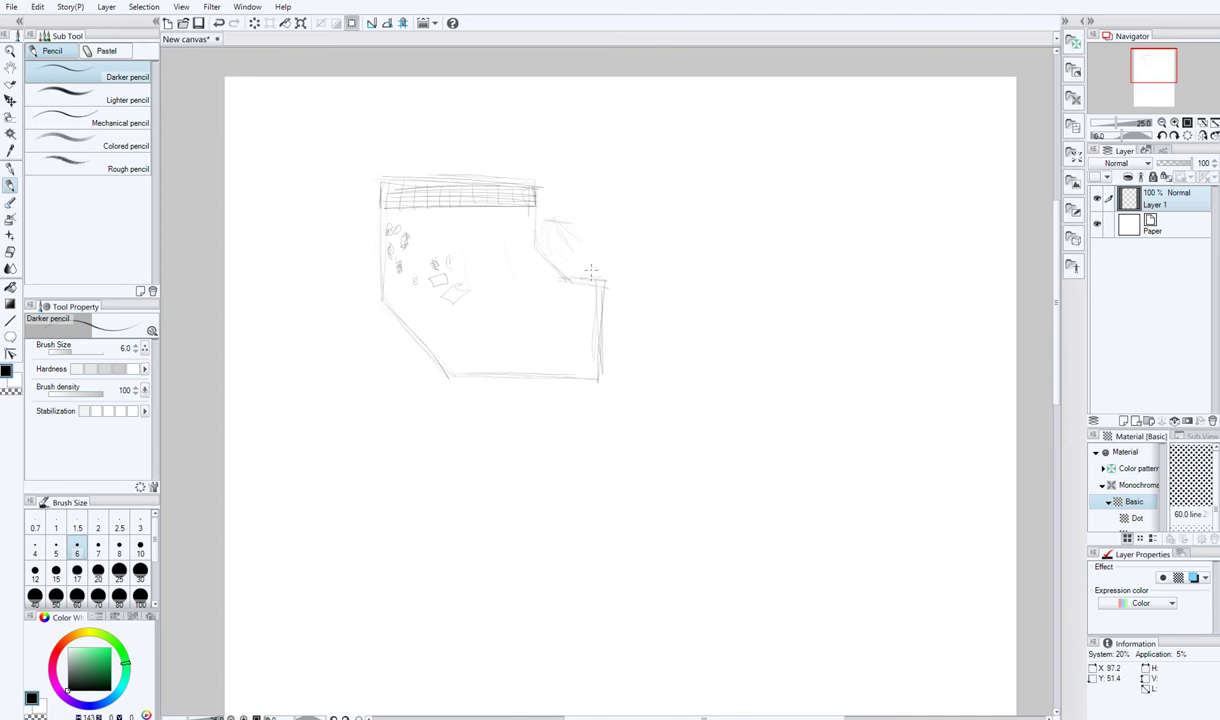
- Sketch a tilted framed box outside the right wall's diagonal and a tall round-topped shape beyond the lower right wall
mouse_move(576, 270)
left_mouse_down()
mouse_move(545, 258)
mouse_move(562, 248)
mouse_move(518, 215)
mouse_move(563, 260)
mouse_move(555, 272)
mouse_move(556, 238)
mouse_move(535, 222)
mouse_move(580, 270)
left_mouse_up()
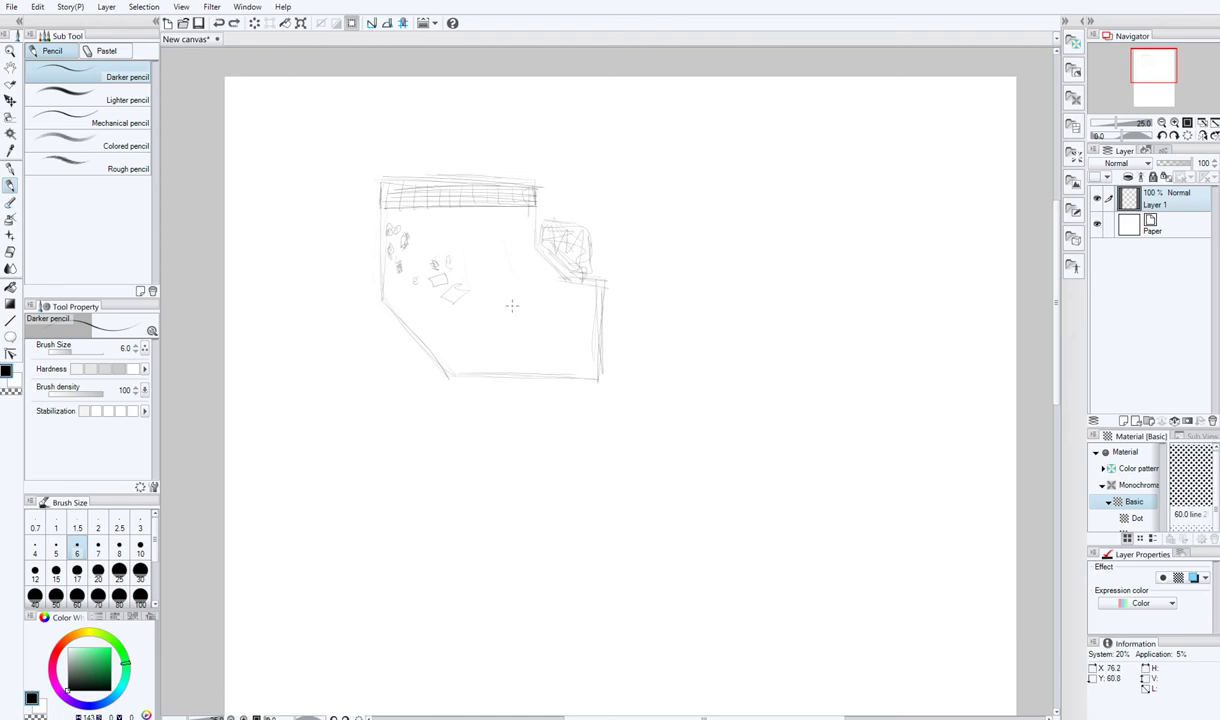
mouse_move(545, 250)
left_mouse_down()
mouse_move(572, 231)
mouse_move(550, 234)
mouse_move(584, 245)
mouse_move(541, 253)
mouse_move(557, 229)
mouse_move(574, 251)
left_mouse_up()
mouse_move(580, 254)
left_mouse_down()
mouse_move(561, 226)
mouse_move(564, 266)
mouse_move(578, 254)
mouse_move(552, 241)
mouse_move(565, 235)
mouse_move(574, 250)
left_mouse_up()
mouse_move(597, 311)
left_mouse_down()
mouse_move(600, 297)
mouse_move(647, 290)
mouse_move(613, 284)
mouse_move(616, 247)
mouse_move(651, 243)
left_mouse_up()
mouse_move(651, 245)
left_mouse_down()
mouse_move(646, 303)
mouse_move(628, 305)
left_mouse_up()
- Sketch an angled counter in the room's lower right area with a row of small items along the bottom wall
mouse_move(516, 326)
left_mouse_down()
mouse_move(547, 327)
mouse_move(495, 372)
mouse_move(505, 375)
mouse_move(524, 334)
mouse_move(501, 367)
mouse_move(470, 345)
mouse_move(528, 371)
left_mouse_up()
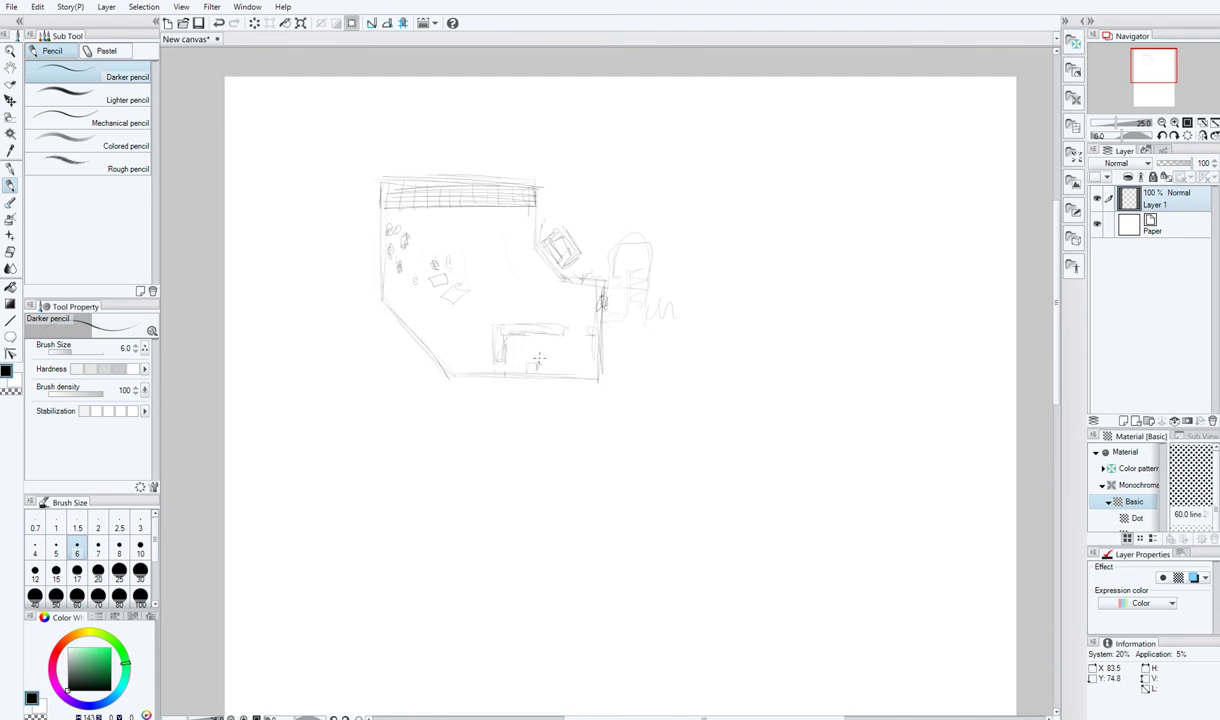
mouse_move(538, 356)
left_mouse_down()
mouse_move(552, 372)
mouse_move(597, 366)
mouse_move(561, 373)
mouse_move(572, 373)
left_mouse_up()
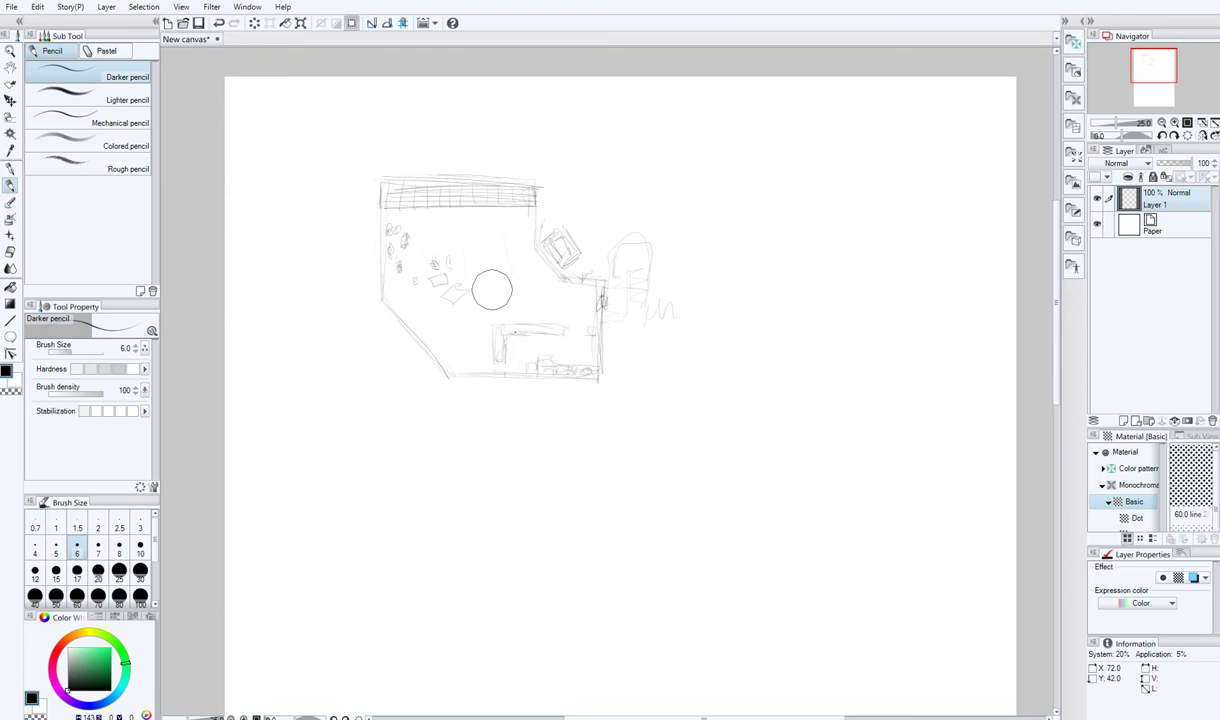
mouse_move(504, 338)
left_mouse_down()
mouse_move(488, 334)
mouse_move(500, 360)
left_mouse_up()
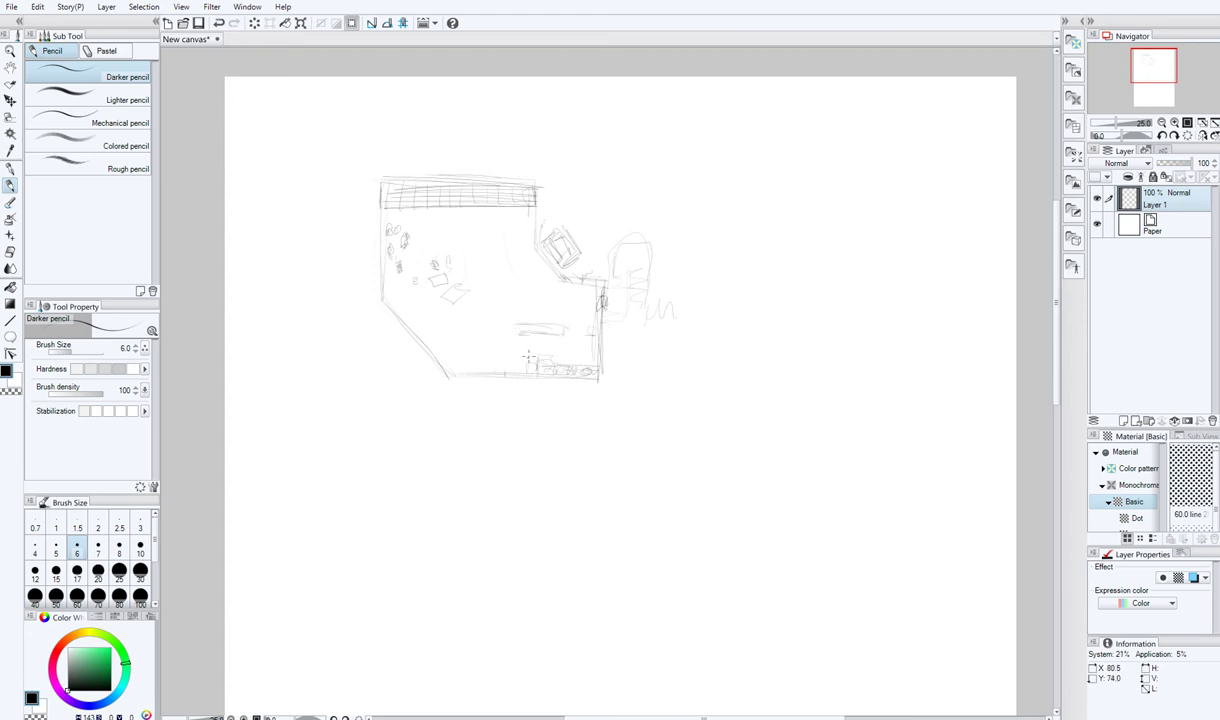
mouse_move(500, 342)
left_mouse_down()
mouse_move(521, 334)
mouse_move(503, 341)
left_mouse_up()
- Furnish the room with a small oval object near the lower diagonal wall and small pieces in the upper right corner
mouse_move(452, 347)
left_mouse_down()
mouse_move(440, 336)
mouse_move(462, 348)
mouse_move(445, 331)
mouse_move(466, 330)
mouse_move(446, 337)
mouse_move(466, 342)
mouse_move(447, 336)
mouse_move(458, 357)
mouse_move(456, 329)
mouse_move(446, 340)
mouse_move(463, 362)
left_mouse_up()
key("ctrl+z")
mouse_move(447, 318)
left_mouse_down()
mouse_move(457, 317)
mouse_move(439, 318)
left_mouse_up()
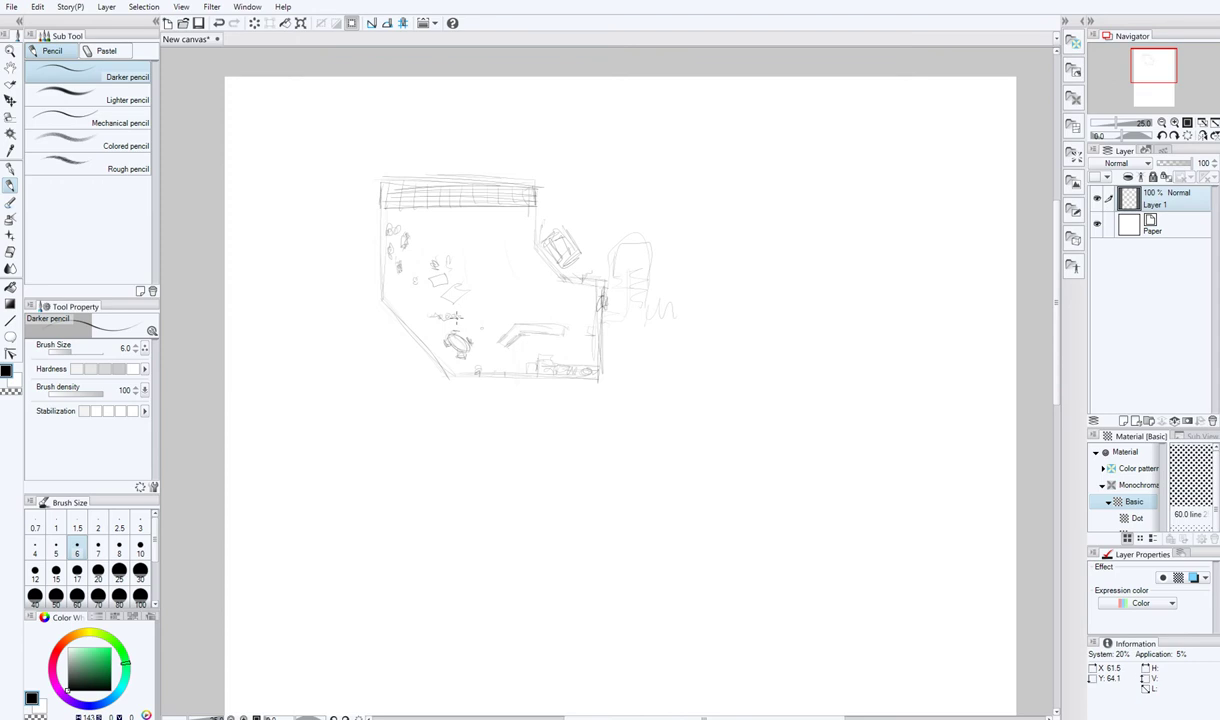
key("ctrl+z")
mouse_move(483, 218)
left_mouse_down()
mouse_move(499, 205)
mouse_move(525, 217)
mouse_move(505, 239)
mouse_move(518, 244)
mouse_move(485, 222)
mouse_move(509, 237)
mouse_move(525, 203)
left_mouse_up()
- Sketch a smaller area beneath the room's bottom wall with two horizontal furniture rows and small items beside them
left_click(520, 400)
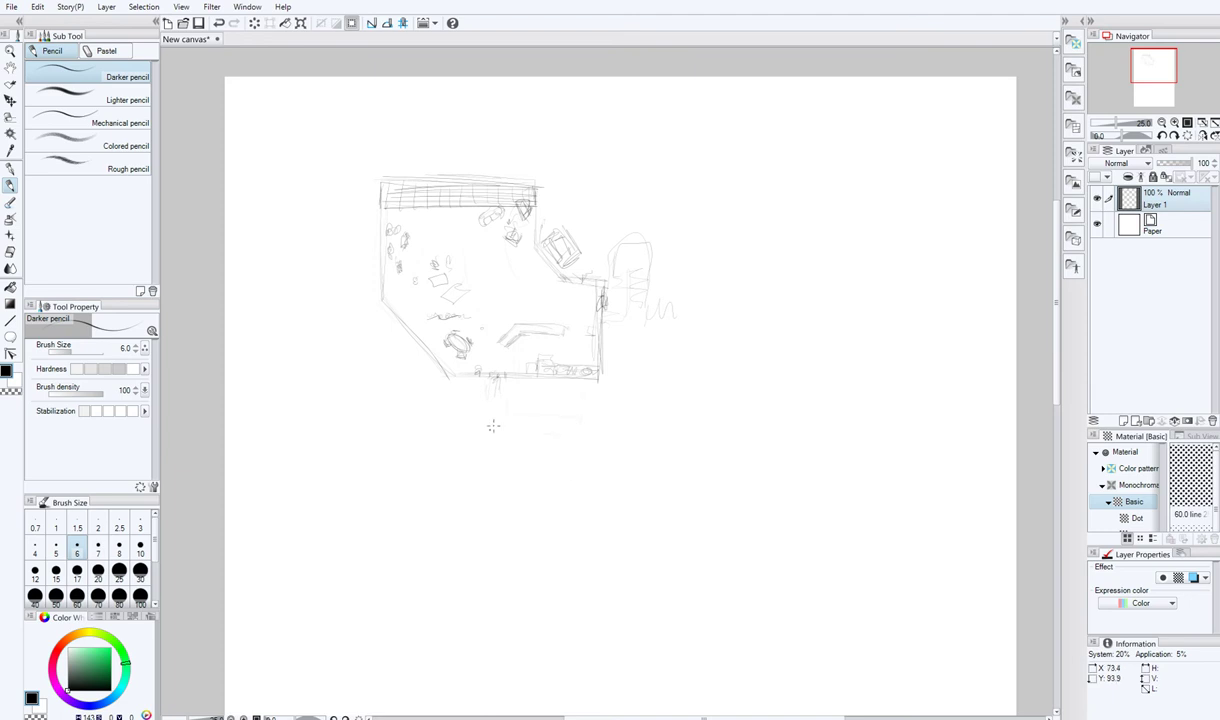
left_click(545, 428)
left_click(508, 382)
left_click_drag(504, 404, 505, 414)
mouse_move(488, 372)
left_mouse_down()
mouse_move(548, 381)
mouse_move(532, 372)
mouse_move(555, 368)
mouse_move(586, 389)
mouse_move(536, 391)
mouse_move(592, 384)
mouse_move(534, 365)
mouse_move(559, 366)
mouse_move(493, 377)
left_mouse_up()
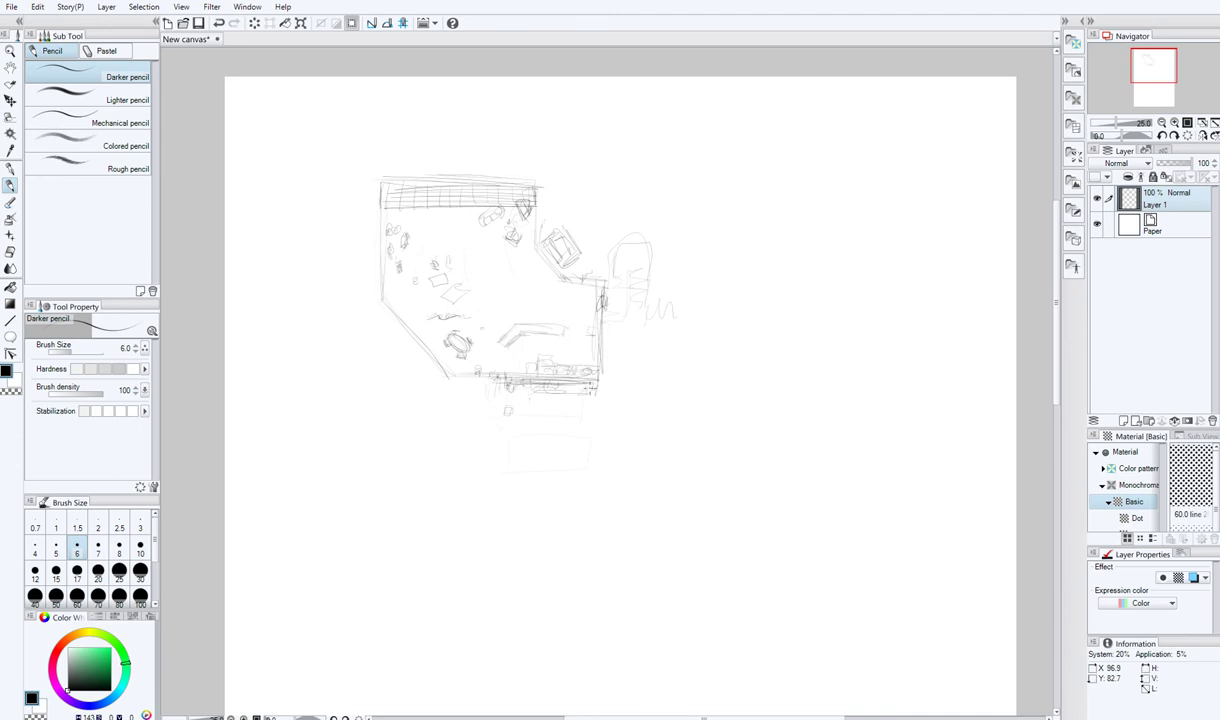
mouse_move(523, 411)
left_mouse_down()
mouse_move(595, 411)
mouse_move(577, 405)
mouse_move(527, 405)
mouse_move(527, 417)
mouse_move(600, 418)
left_mouse_up()
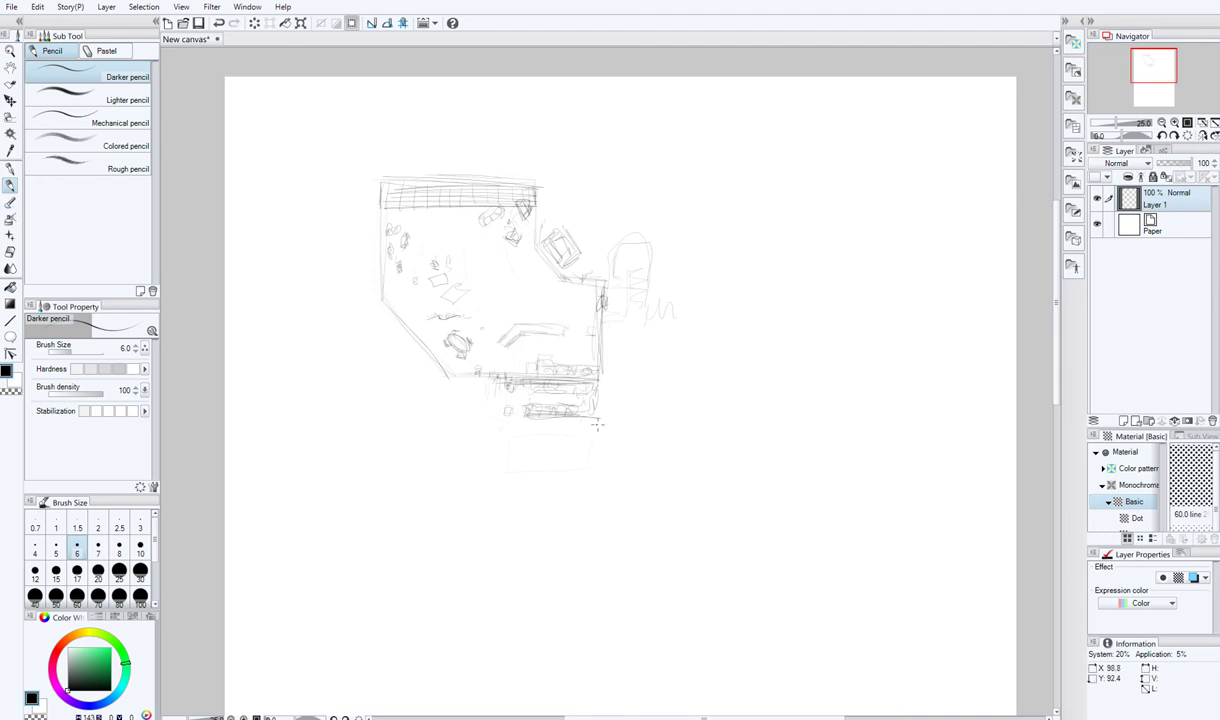
- Add a round object to the lower area and enclose it with a diagonal right corner, a bottom wall and a left partition
left_click(575, 437)
mouse_move(594, 420)
left_mouse_down()
mouse_move(560, 455)
mouse_move(588, 421)
mouse_move(548, 425)
mouse_move(556, 431)
left_mouse_up()
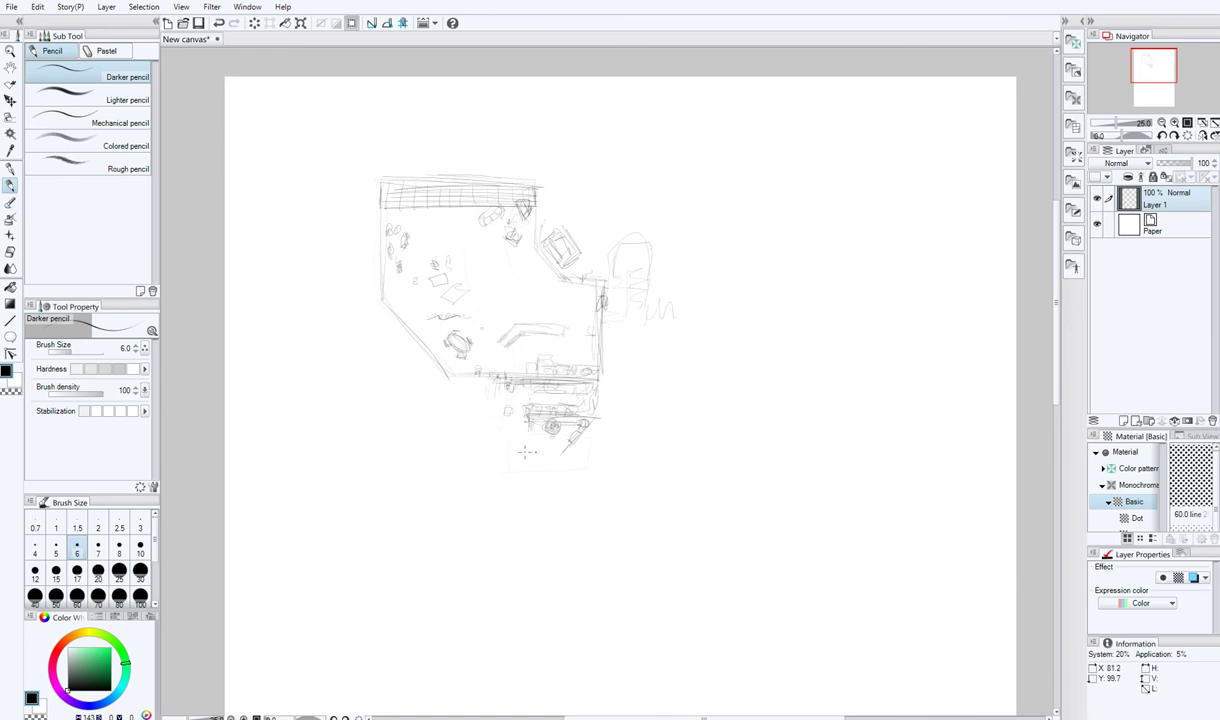
left_click_drag(548, 455, 456, 433)
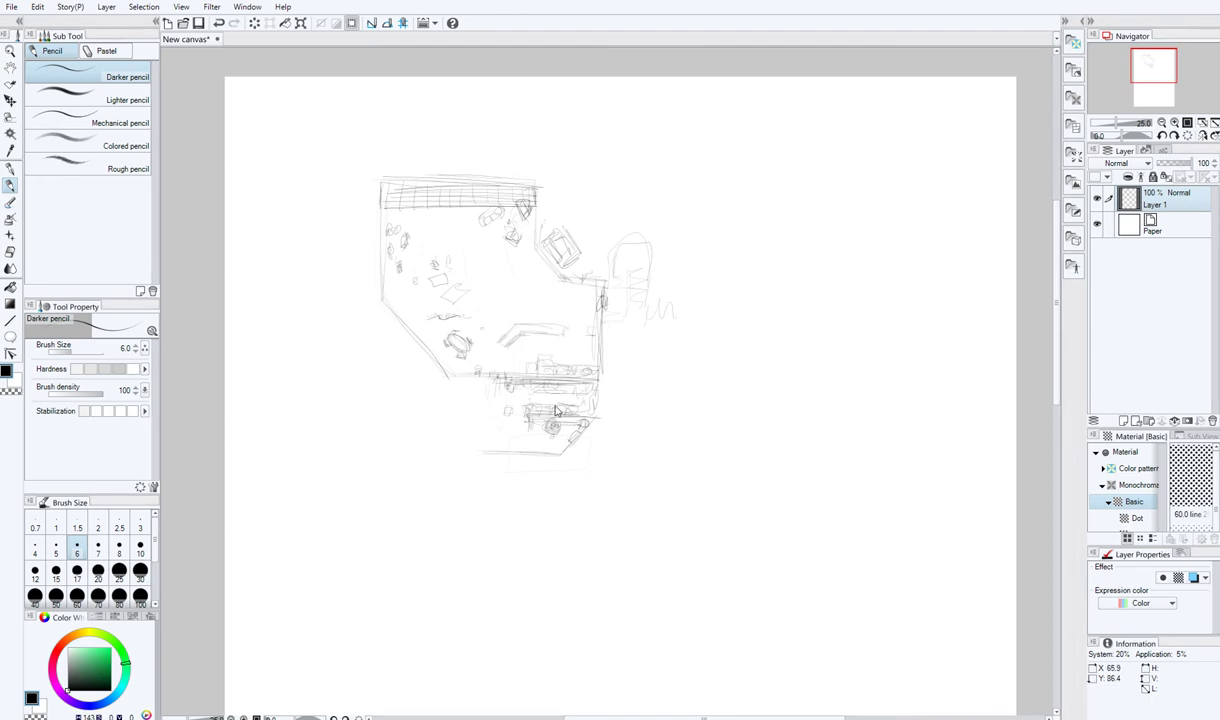
mouse_move(551, 446)
left_mouse_down()
mouse_move(482, 448)
mouse_move(552, 451)
left_mouse_up()
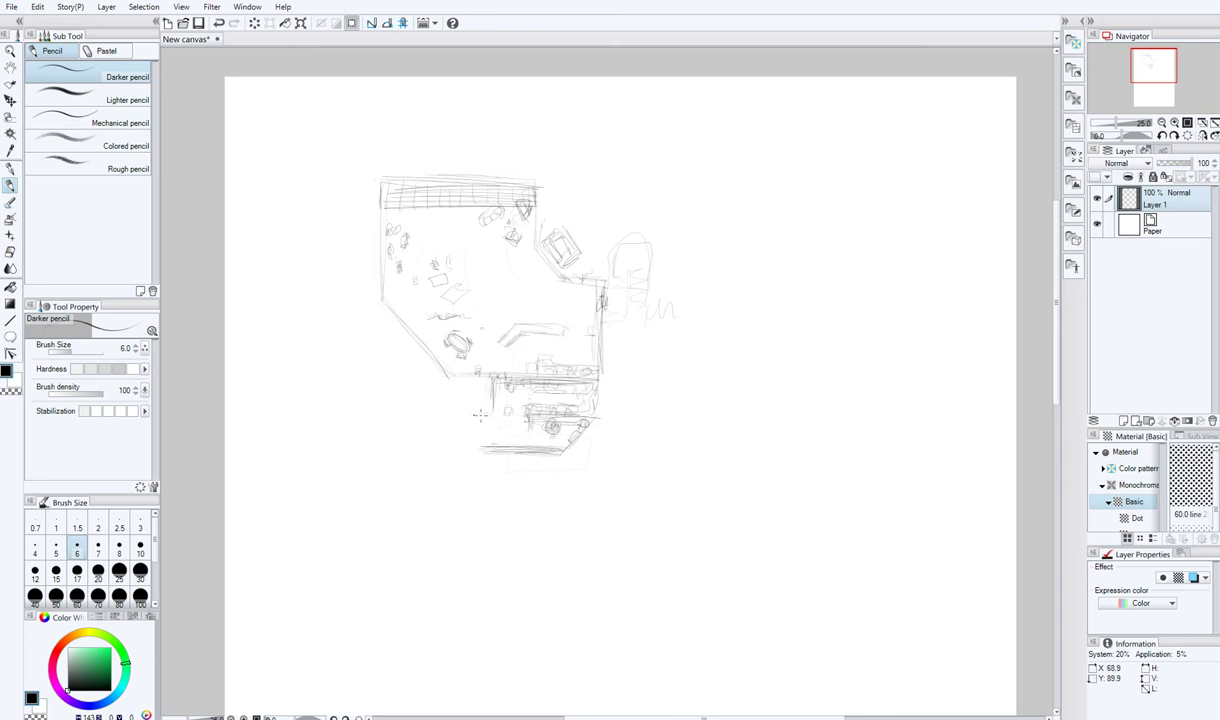
- Extend the floor plan's outer wall leftward along the bottom, around a diagonal corner and up to the room's left wall
left_click_drag(455, 447, 535, 453)
mouse_move(461, 447)
left_mouse_down()
mouse_move(411, 441)
mouse_move(380, 410)
left_mouse_up()
left_click_drag(381, 298, 380, 345)
mouse_move(381, 347)
left_mouse_down()
mouse_move(381, 428)
mouse_move(467, 450)
left_mouse_up()
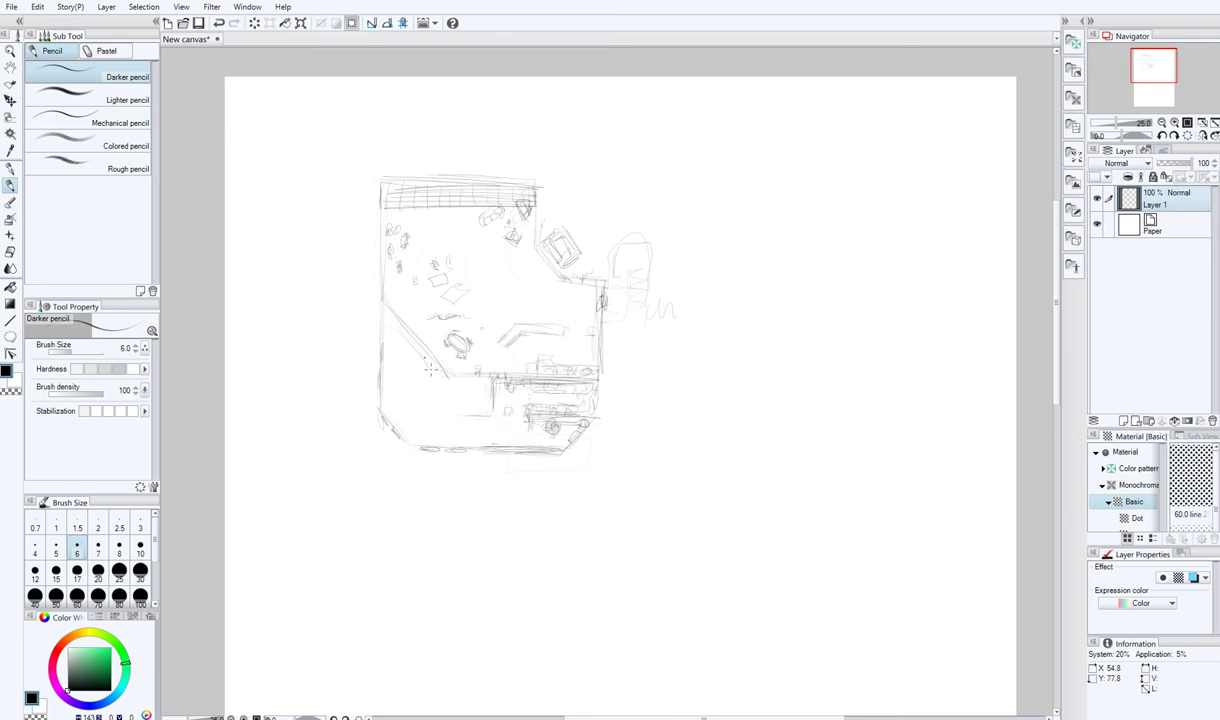
- Sketch a hatched strip along the inner diagonal wall and a small square room with an item inside at its lower end
left_click_drag(400, 333, 455, 381)
mouse_move(387, 331)
left_mouse_down()
mouse_move(423, 370)
mouse_move(394, 378)
mouse_move(395, 398)
mouse_move(384, 398)
mouse_move(395, 378)
mouse_move(404, 386)
left_mouse_up()
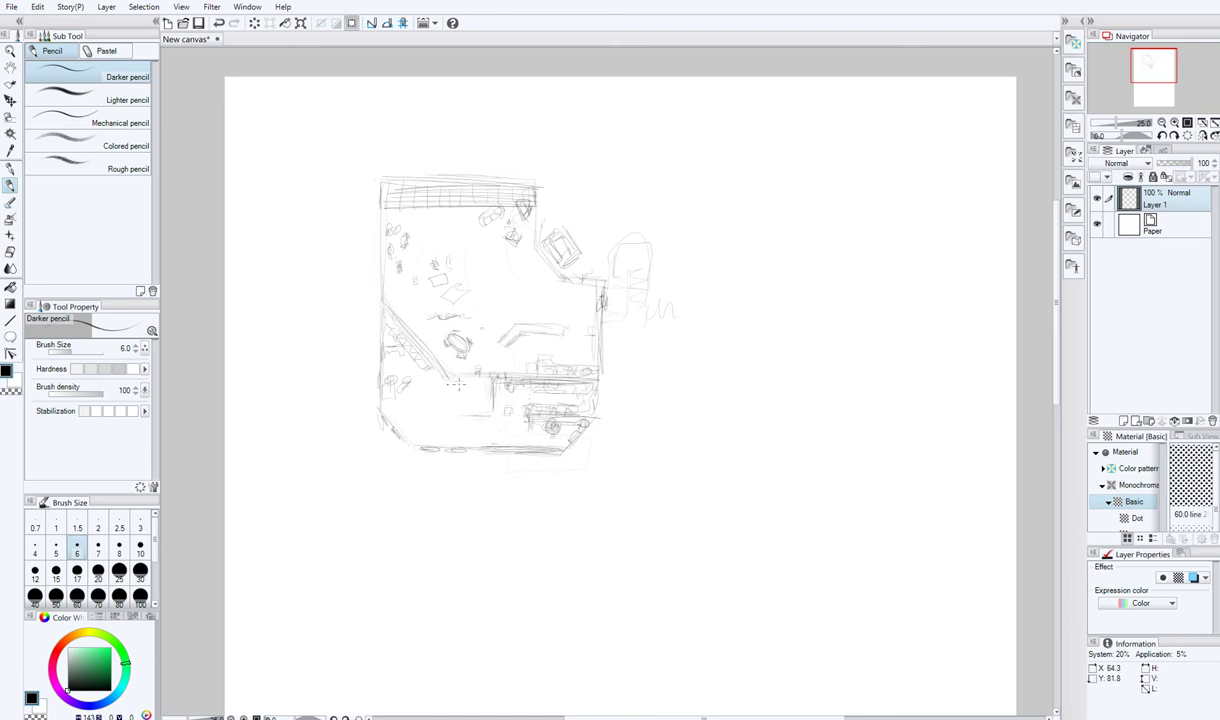
left_click_drag(450, 386, 476, 411)
left_click_drag(452, 390, 478, 413)
left_click_drag(453, 445, 486, 443)
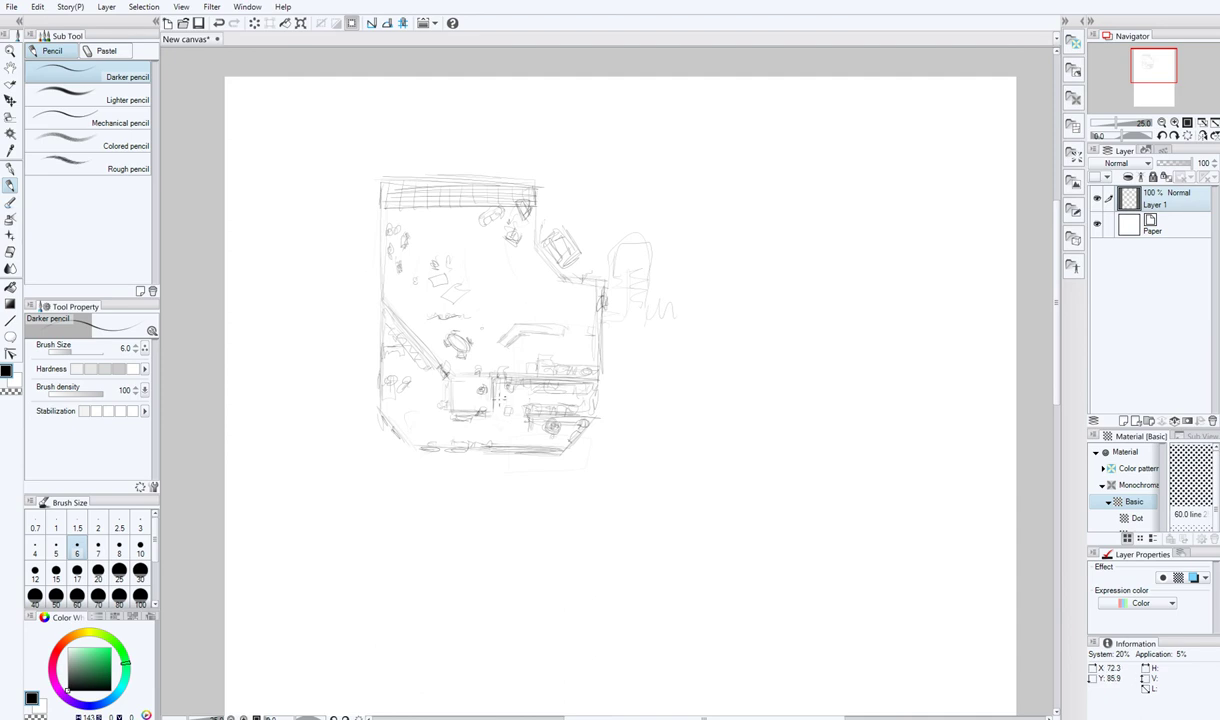
key("ctrl+z")
- Duplicate Layer 1 and move the copied floor plan below the original
left_click_drag(1110, 197, 1097, 424)
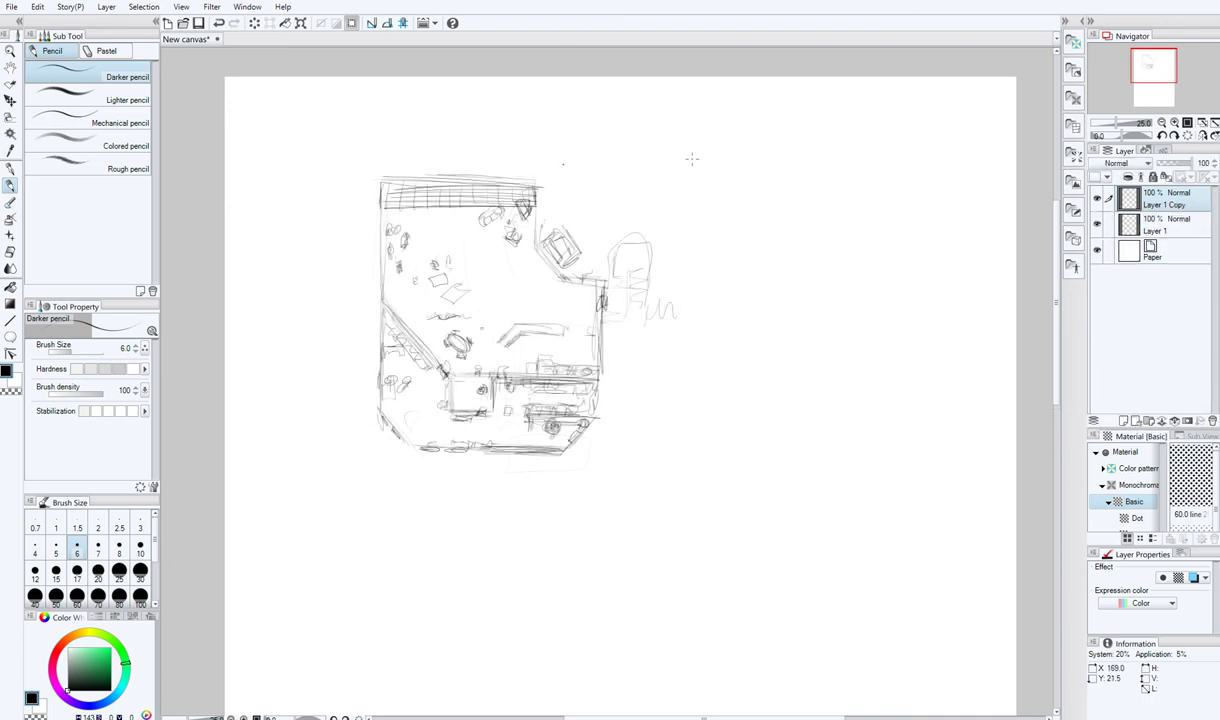
left_click(10, 100)
mouse_move(534, 324)
left_mouse_down()
mouse_move(606, 338)
mouse_move(809, 327)
mouse_move(565, 598)
mouse_move(490, 635)
mouse_move(487, 655)
left_mouse_up()
left_click_drag(1152, 66, 1152, 82)
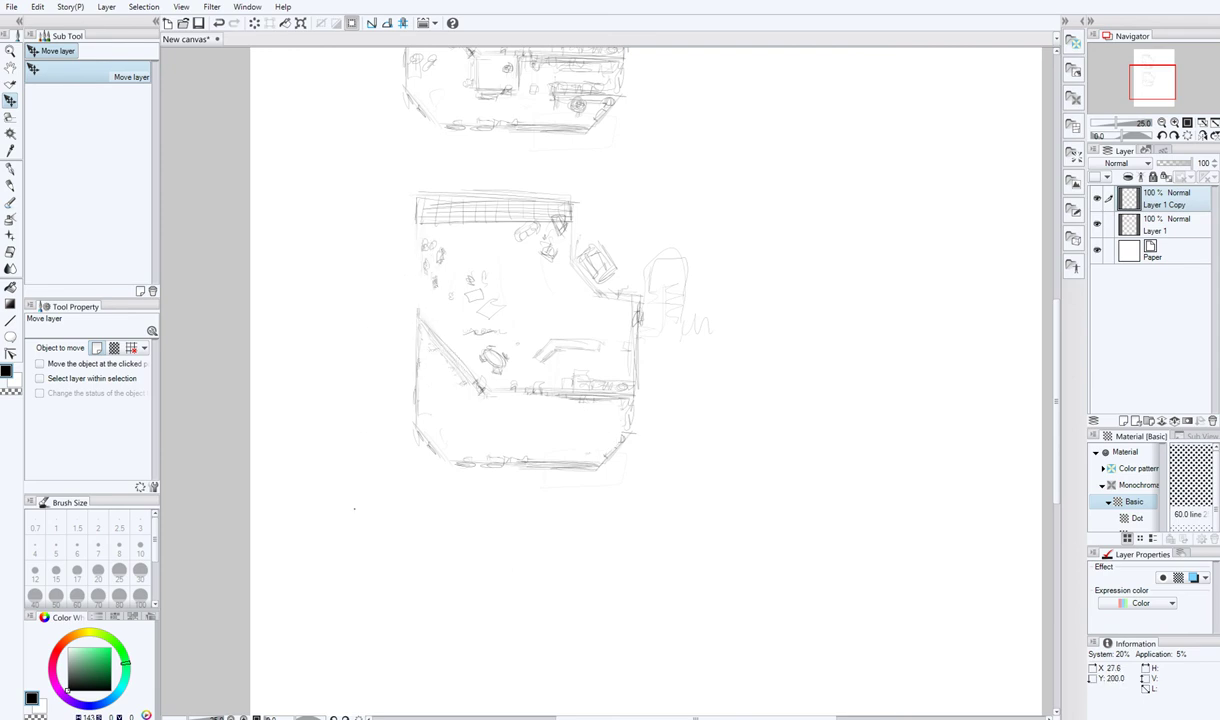
left_click_drag(415, 229, 418, 247)
key("ctrl+z")
- With the Darker pencil, sketch steps against the copied plan's left wall and a wider outer wall that slants to the bottom wall
left_click(10, 168)
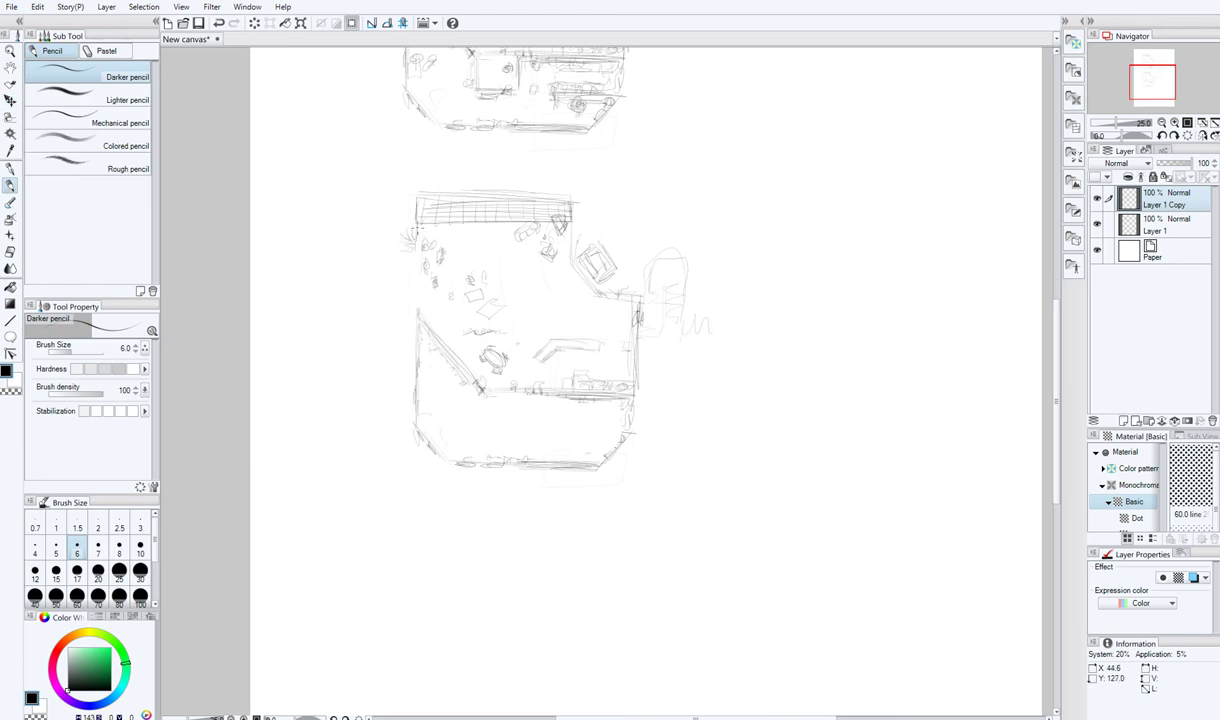
mouse_move(400, 255)
left_mouse_down()
mouse_move(417, 270)
mouse_move(419, 304)
left_mouse_up()
mouse_move(360, 220)
left_mouse_down()
mouse_move(412, 222)
mouse_move(366, 259)
mouse_move(364, 312)
left_mouse_up()
left_click_drag(353, 226, 360, 349)
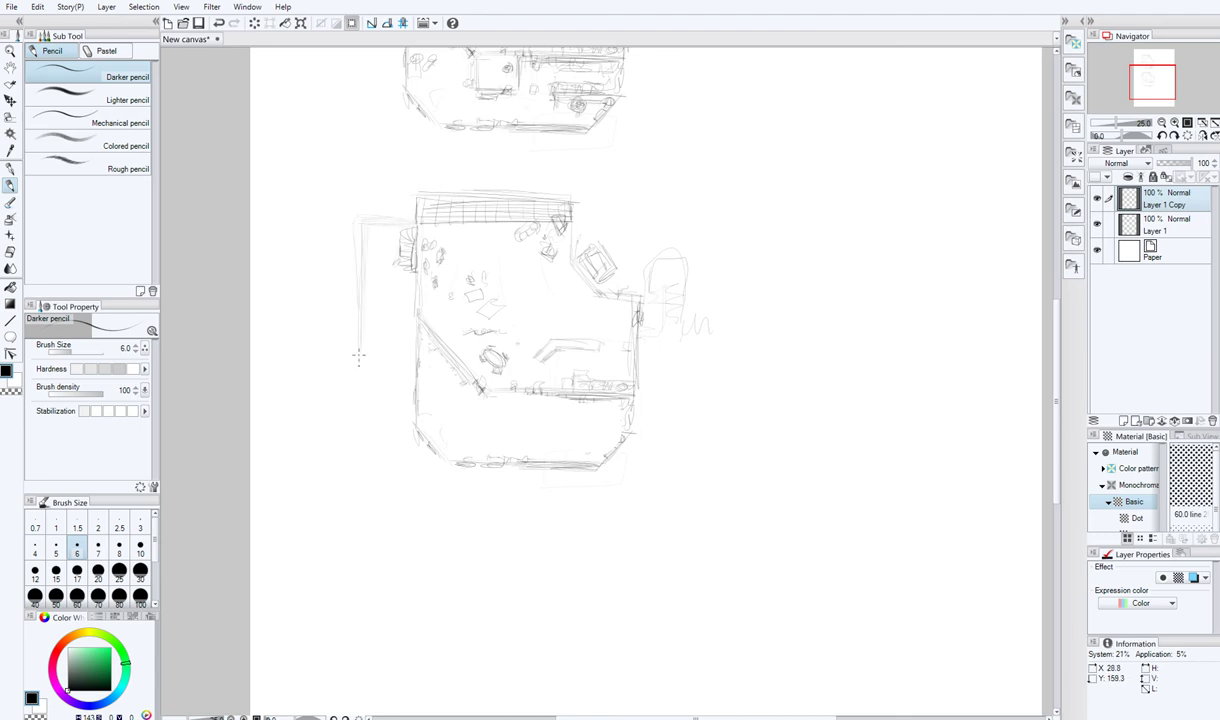
mouse_move(361, 259)
left_mouse_down()
mouse_move(358, 393)
mouse_move(425, 436)
left_mouse_up()
left_click_drag(361, 373, 411, 426)
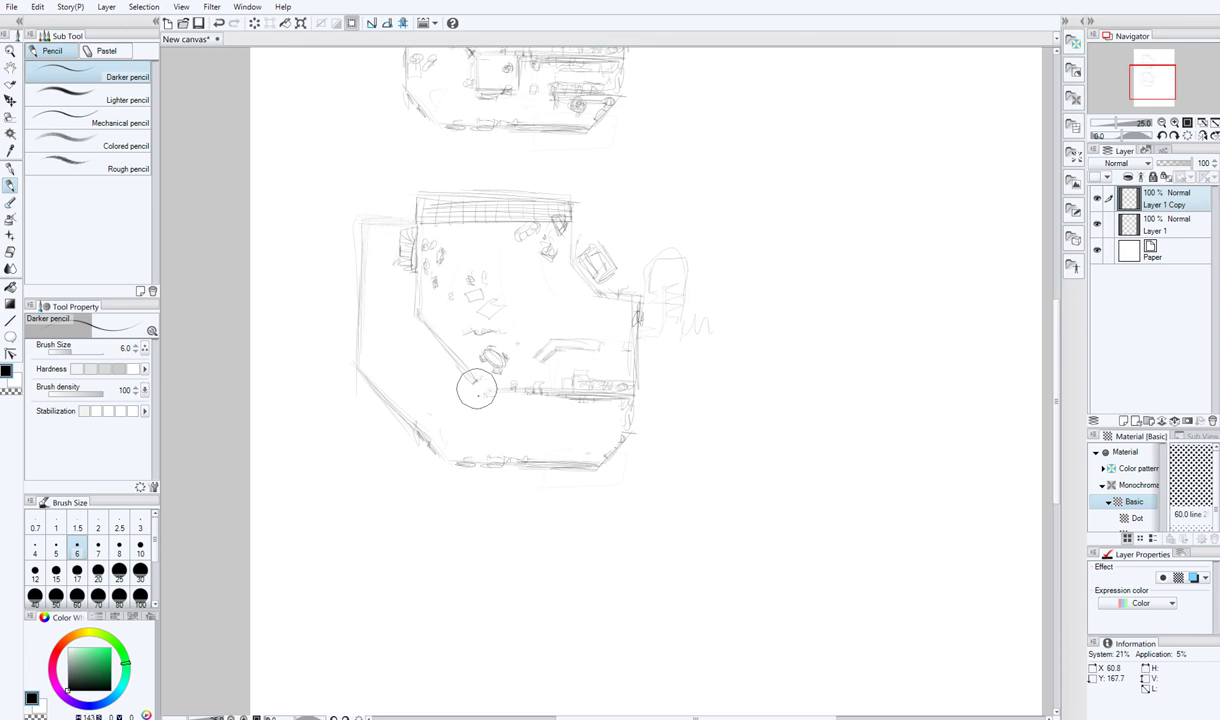
- Clean up and redraw the copied plan's inner bottom wall, adding a small square room with an item beneath it
mouse_move(540, 396)
left_mouse_down()
mouse_move(536, 379)
mouse_move(524, 387)
mouse_move(615, 409)
left_mouse_up()
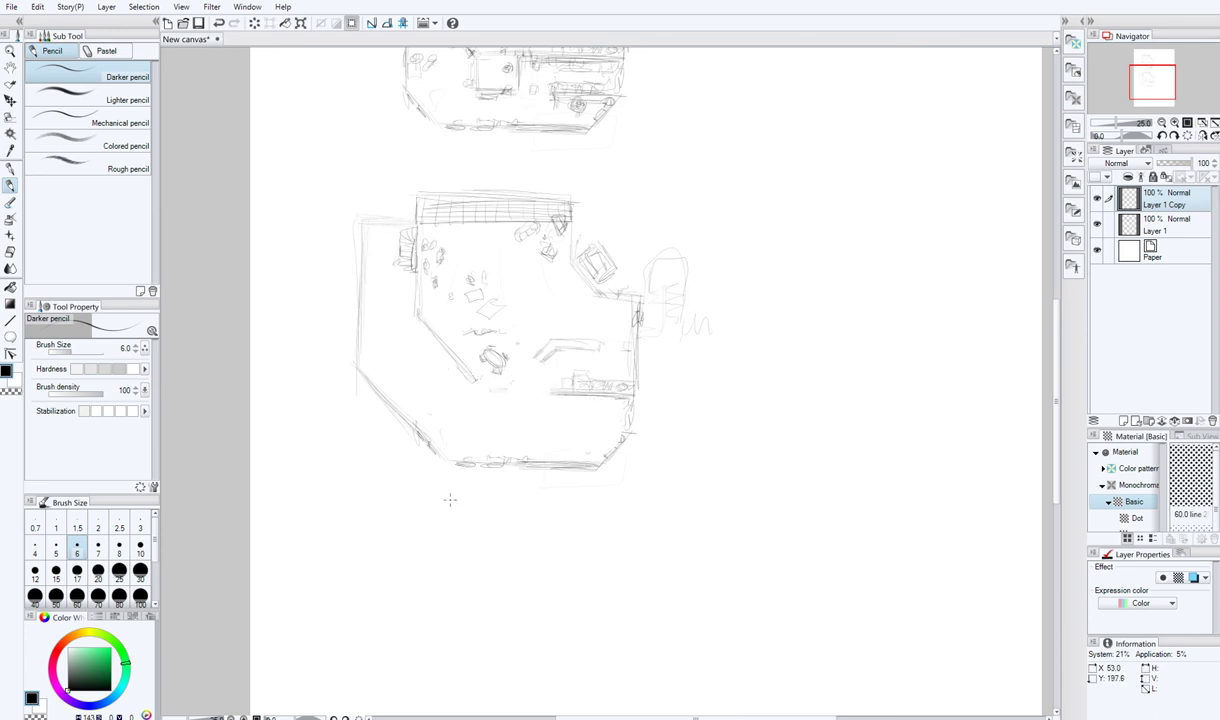
mouse_move(472, 375)
left_mouse_down()
mouse_move(487, 390)
mouse_move(553, 392)
left_mouse_up()
left_click_drag(533, 394, 533, 427)
left_click_drag(484, 427, 533, 430)
mouse_move(486, 432)
left_mouse_down()
mouse_move(534, 433)
mouse_move(527, 402)
mouse_move(522, 412)
left_mouse_up()
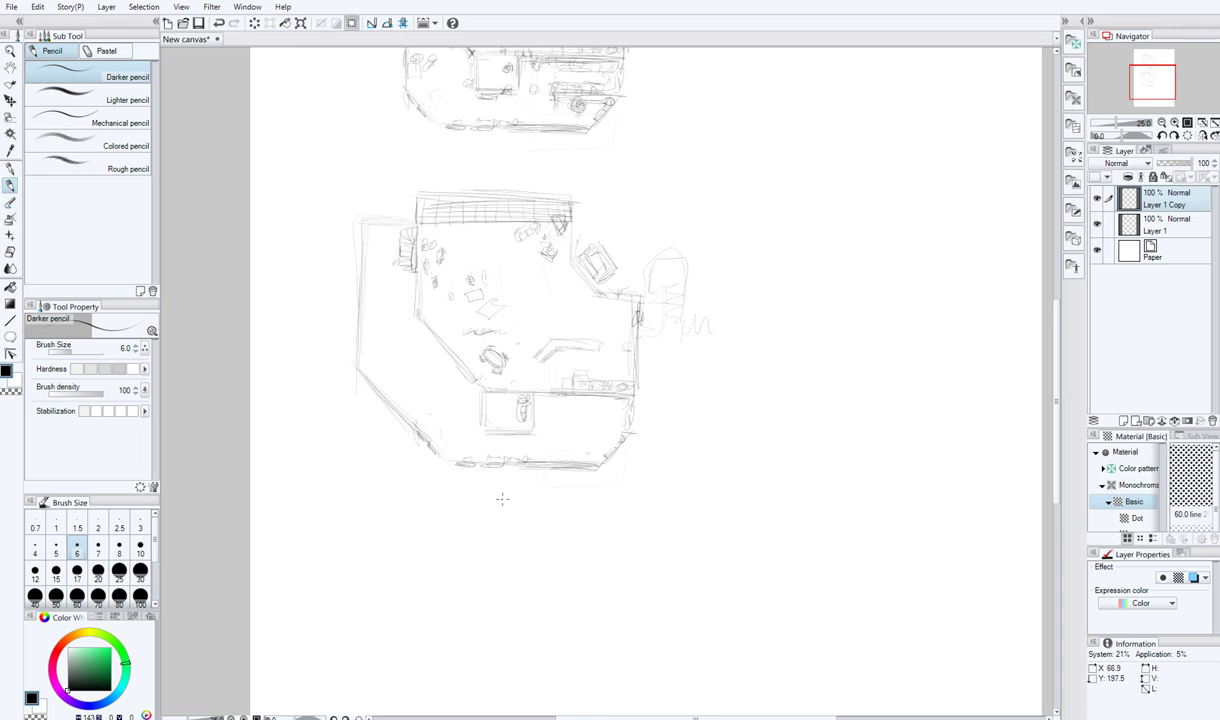
- Sketch a hatched tilted rectangle on the copied plan's inner diagonal wall and a vertical partition below the small square room
left_click(410, 325)
mouse_move(415, 326)
left_mouse_down()
mouse_move(400, 315)
mouse_move(420, 358)
mouse_move(450, 364)
mouse_move(395, 322)
mouse_move(408, 312)
mouse_move(427, 345)
mouse_move(418, 305)
mouse_move(433, 343)
mouse_move(405, 338)
left_mouse_up()
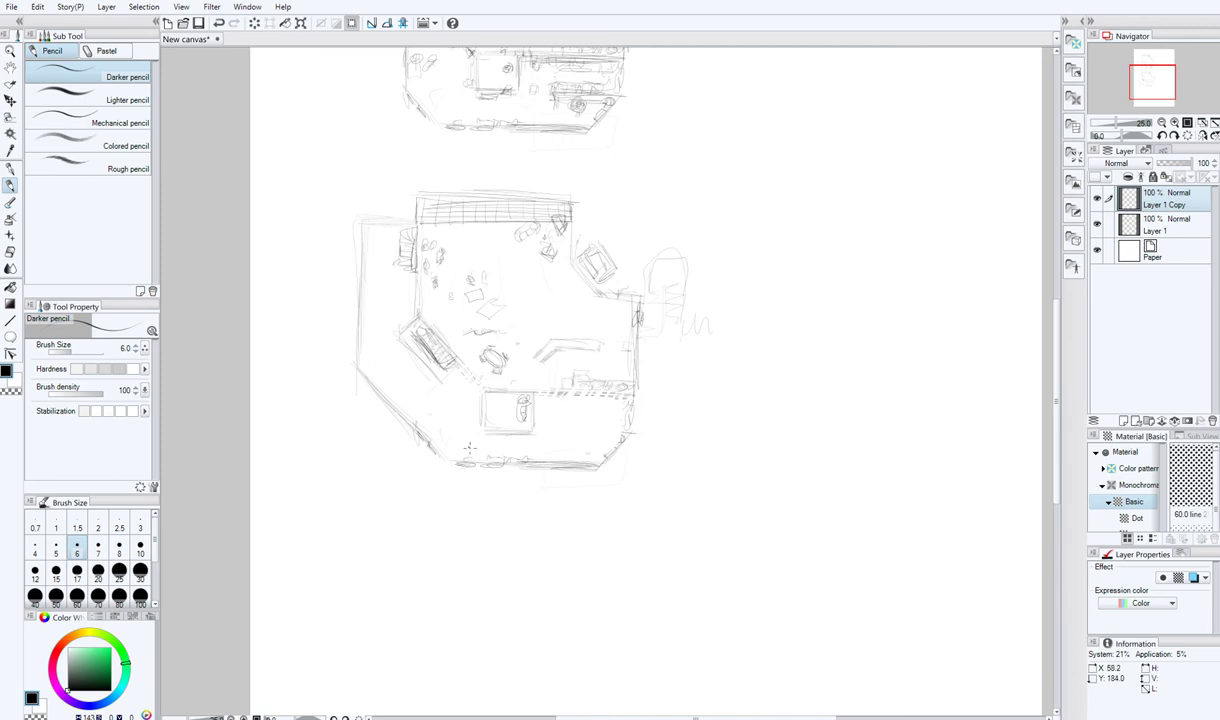
left_click_drag(1148, 89, 1149, 80)
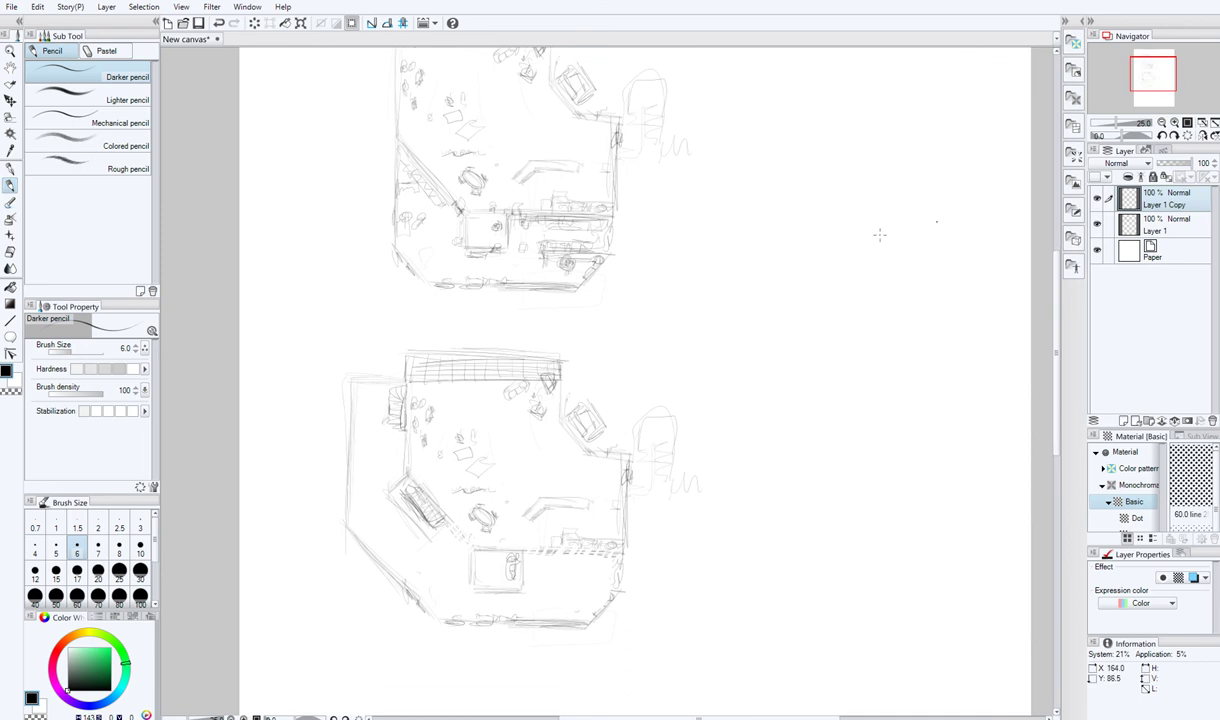
left_click_drag(1160, 81, 1161, 86)
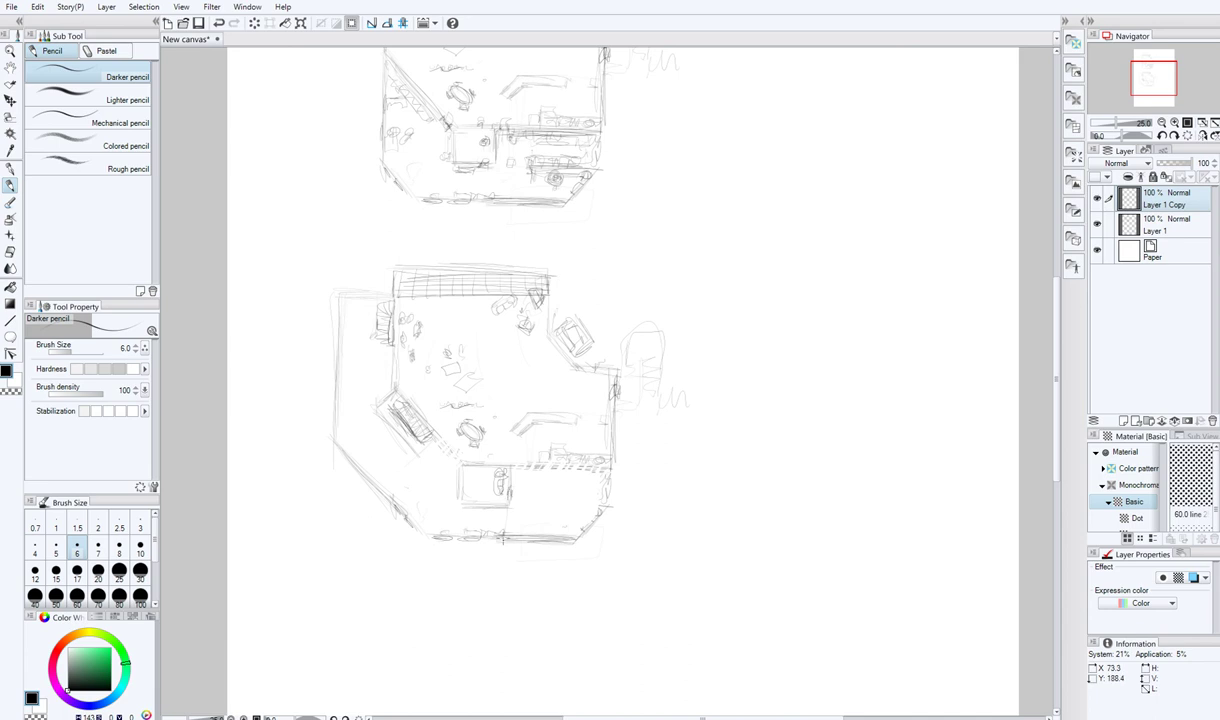
left_click_drag(512, 505, 511, 530)
mouse_move(484, 474)
left_mouse_down()
mouse_move(467, 473)
mouse_move(485, 477)
left_mouse_up()
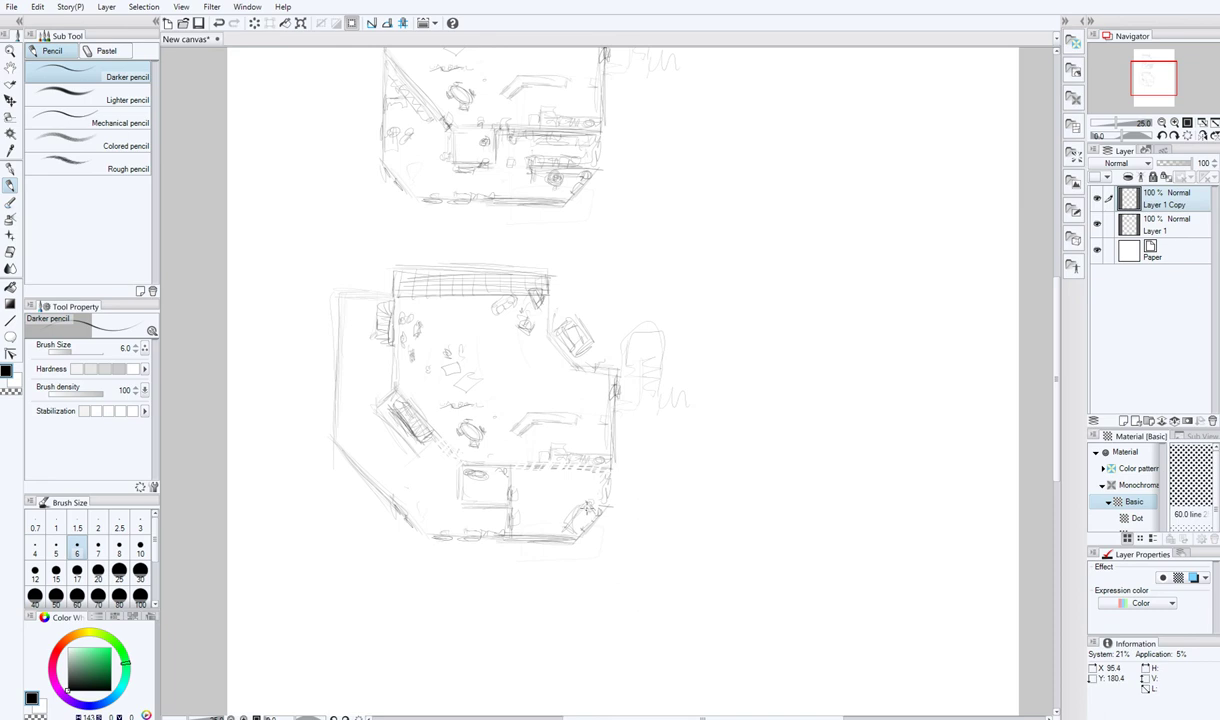
- Furnish the copied plan's lower area with a zigzag line under the dashed wall, a tilted hatched bed and small items
left_click_drag(1155, 80, 1154, 78)
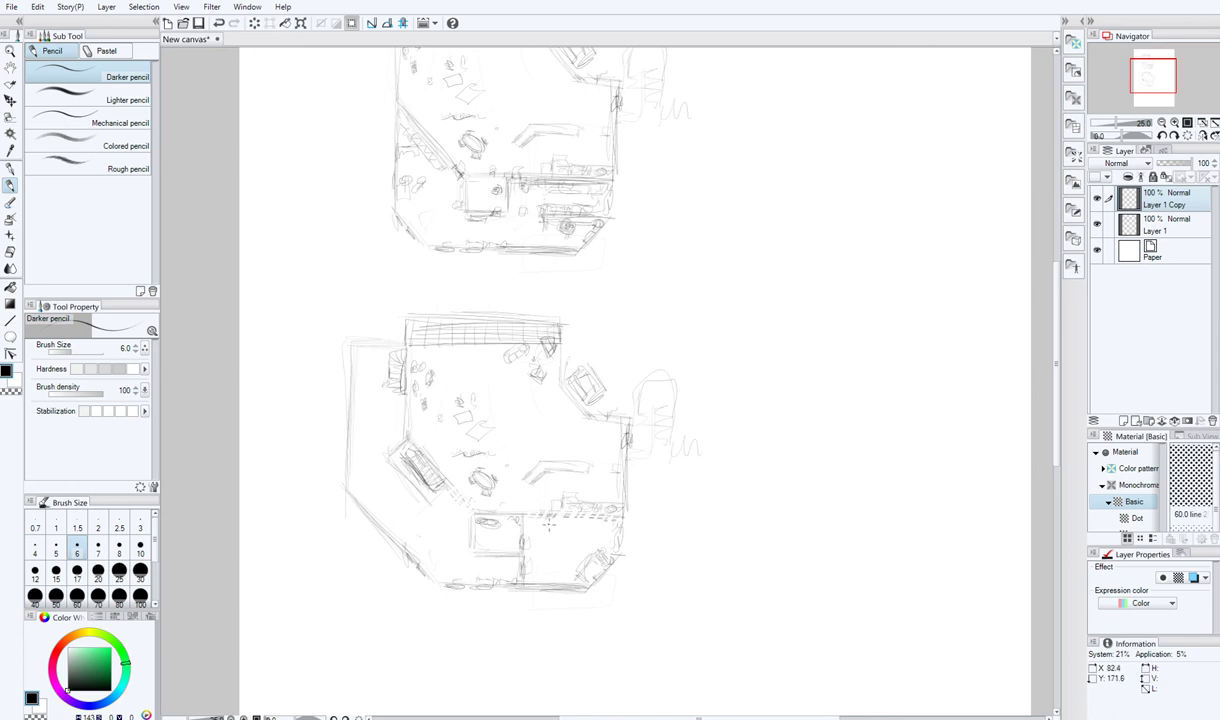
left_click_drag(531, 522, 607, 527)
mouse_move(364, 491)
left_mouse_down()
mouse_move(362, 511)
mouse_move(382, 490)
mouse_move(354, 467)
mouse_move(406, 515)
left_mouse_up()
mouse_move(358, 461)
left_mouse_down()
mouse_move(393, 495)
mouse_move(392, 510)
mouse_move(379, 503)
left_mouse_up()
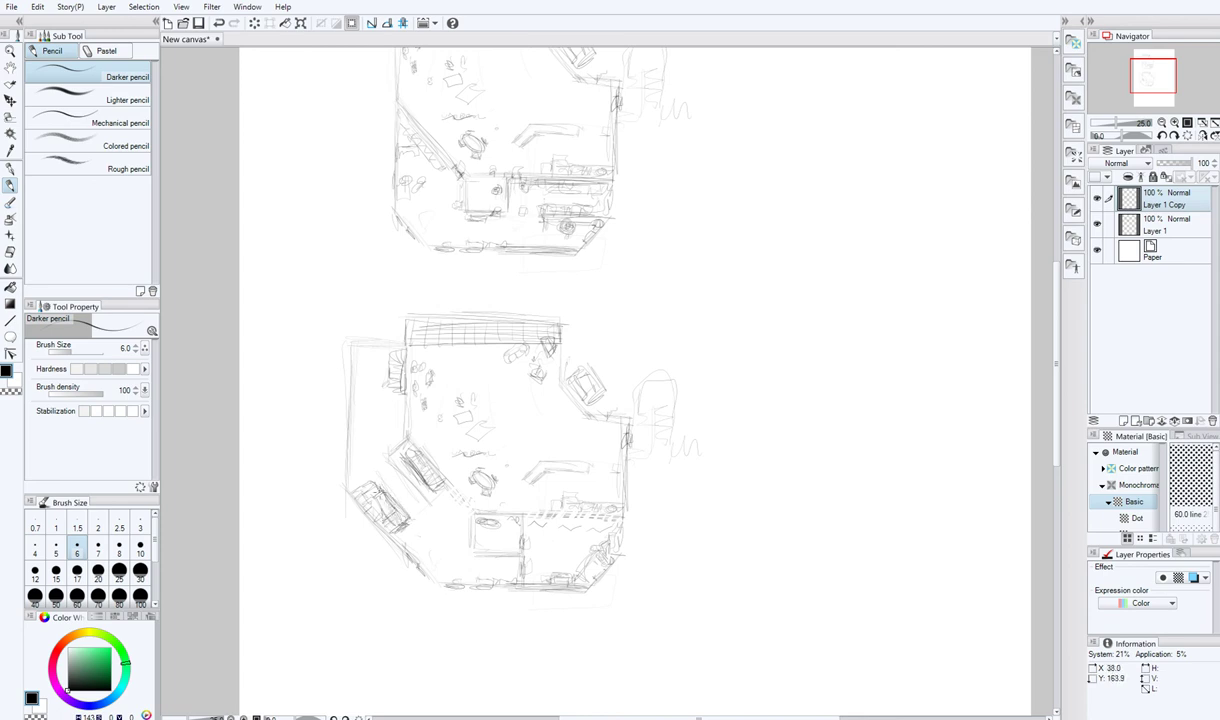
mouse_move(375, 496)
left_mouse_down()
mouse_move(392, 512)
mouse_move(370, 512)
mouse_move(412, 560)
mouse_move(405, 512)
mouse_move(390, 500)
mouse_move(410, 542)
mouse_move(420, 488)
mouse_move(415, 535)
mouse_move(437, 566)
mouse_move(405, 530)
mouse_move(440, 567)
left_mouse_up()
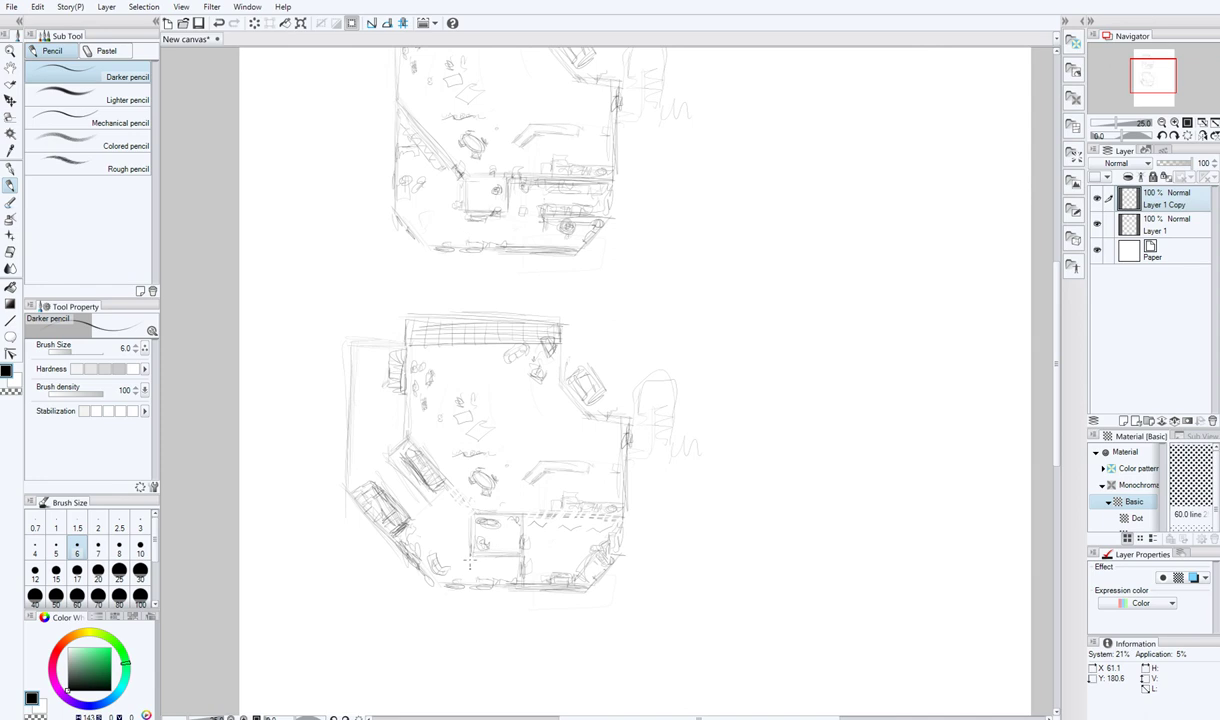
left_click_drag(495, 540, 499, 546)
left_click_drag(391, 386, 391, 392)
left_click_drag(343, 337, 383, 351)
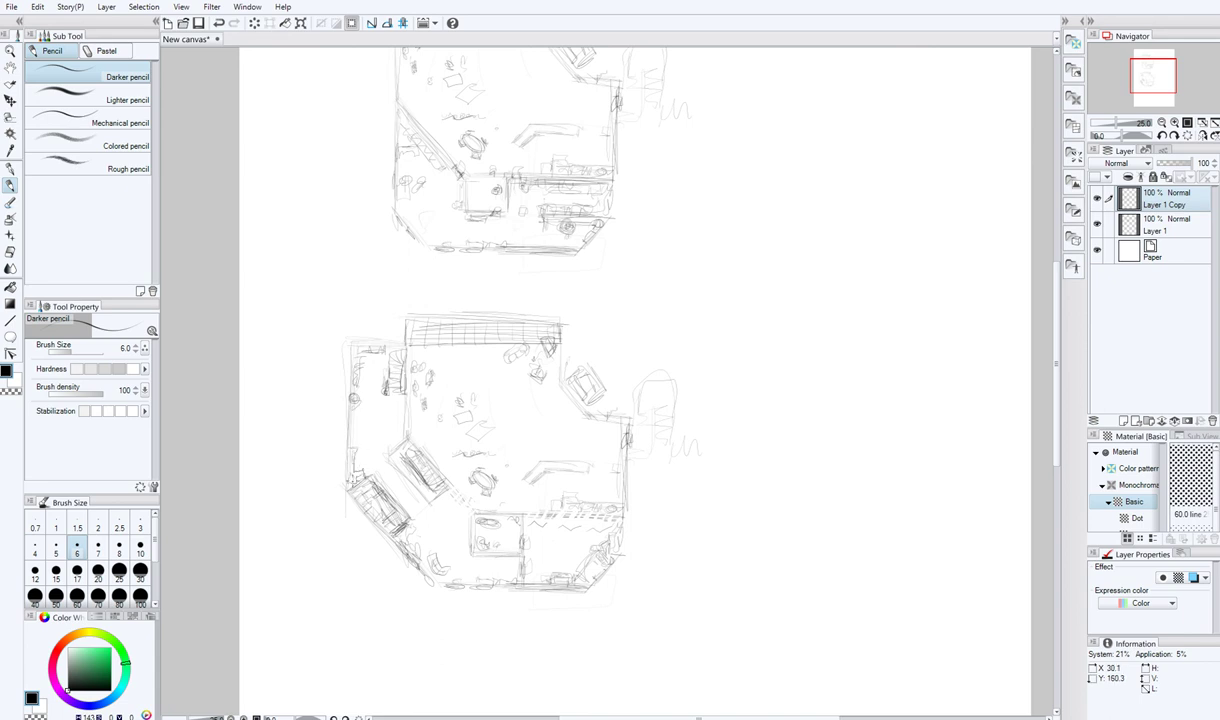
left_click_drag(355, 449, 354, 464)
left_click_drag(386, 382, 390, 397)
key("ctrl+z")
key("ctrl+z")
key("ctrl+z")
key("ctrl+z")
key("ctrl+z")
key("ctrl+z")
key("ctrl+z")
key("ctrl+z")
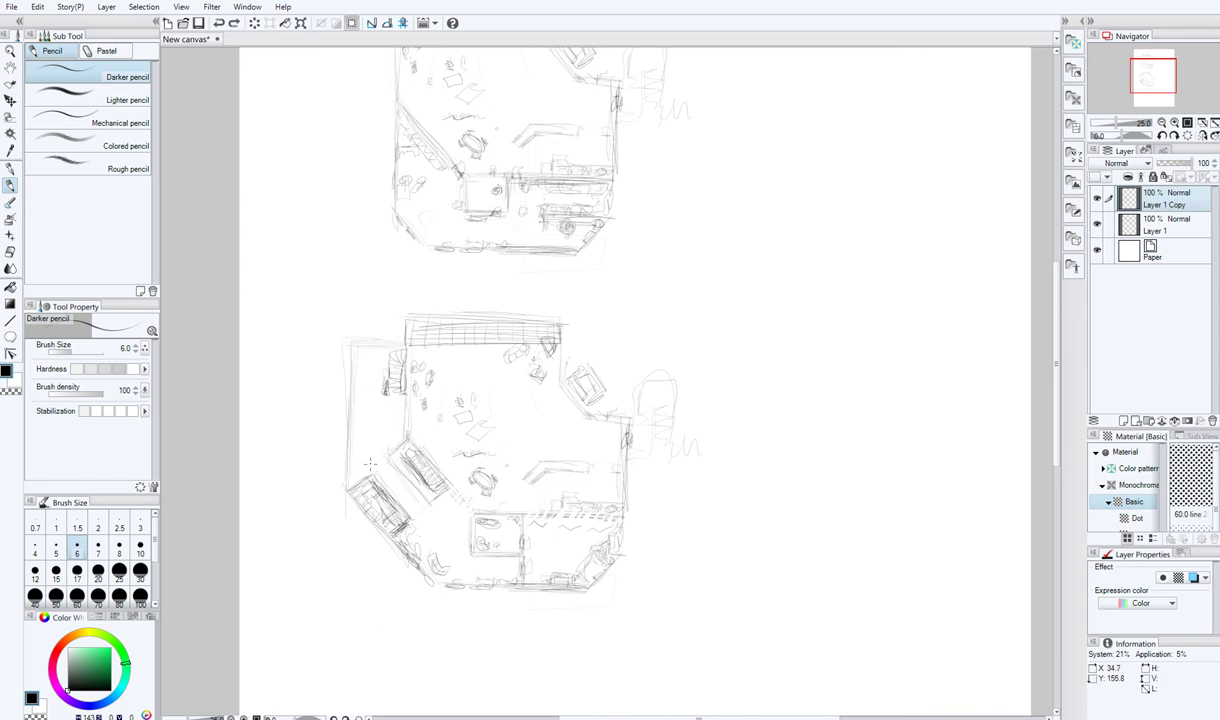
- Replace the copied plan's left outer wall with a wider one that slants out from the diagonal wall and rises to the top wall
mouse_move(354, 452)
left_mouse_down()
mouse_move(352, 434)
mouse_move(371, 478)
left_mouse_up()
mouse_move(370, 428)
left_mouse_down()
mouse_move(370, 465)
mouse_move(352, 477)
mouse_move(353, 442)
mouse_move(372, 474)
left_mouse_up()
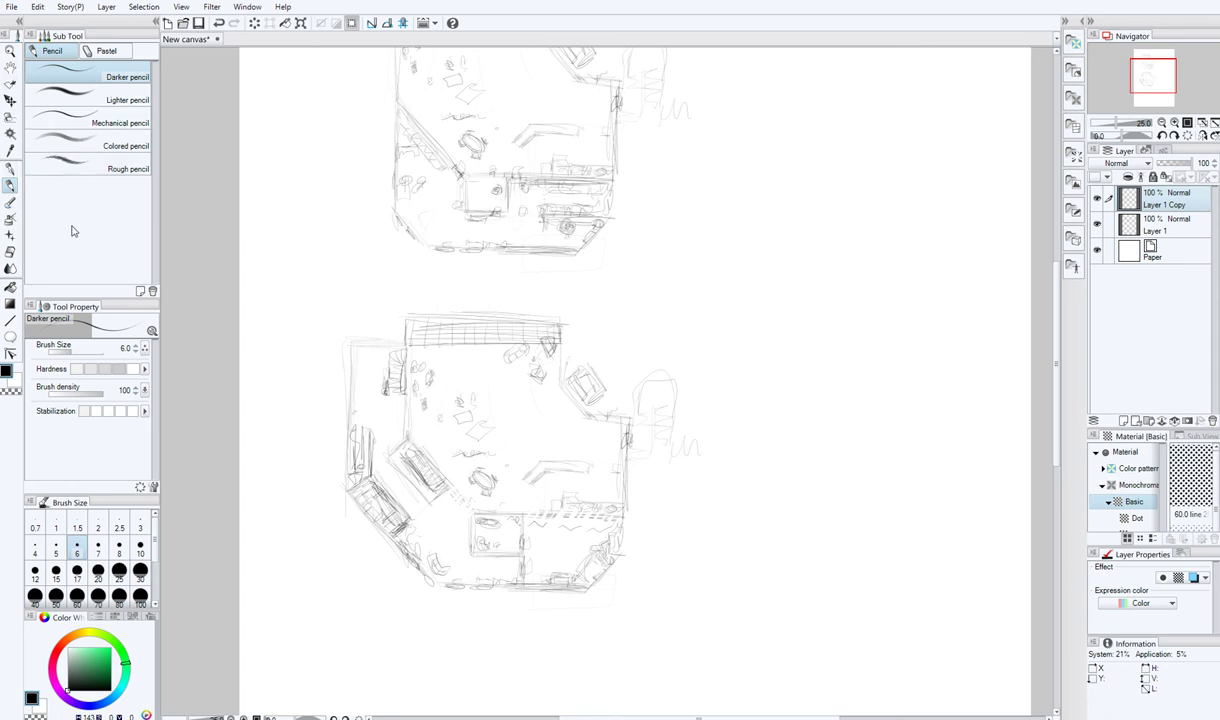
mouse_move(347, 356)
left_mouse_down()
mouse_move(325, 479)
mouse_move(357, 466)
mouse_move(332, 475)
left_mouse_up()
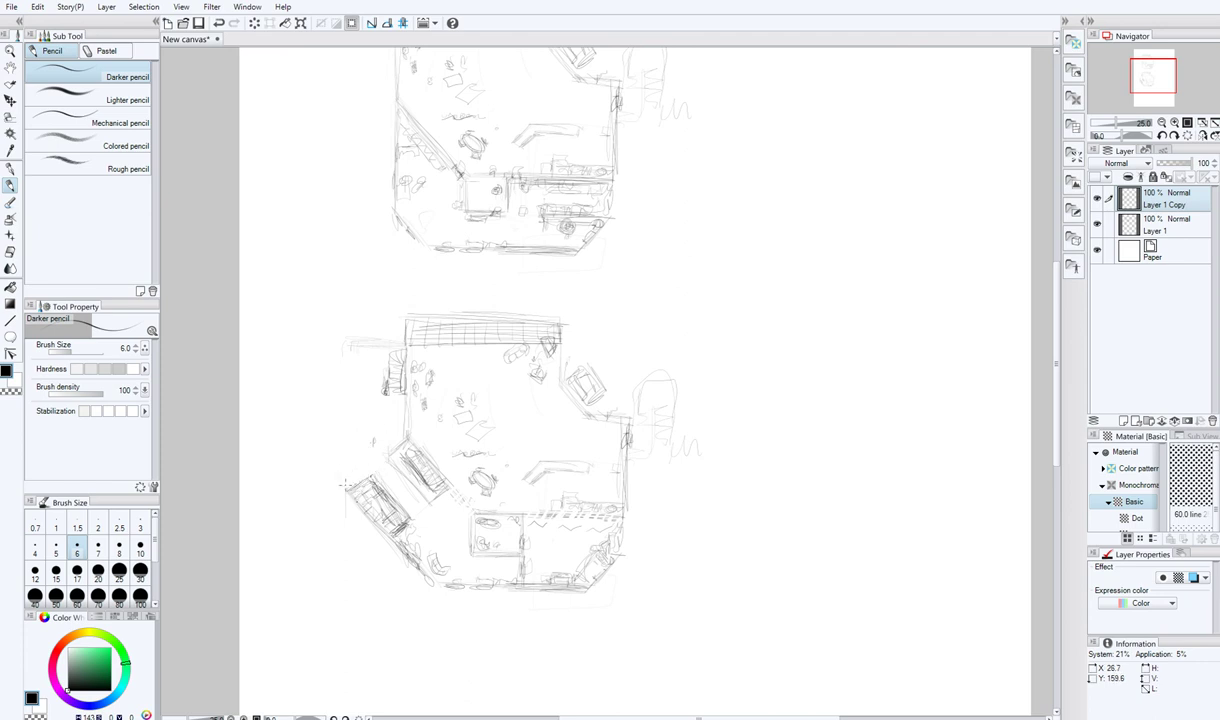
mouse_move(340, 479)
left_mouse_down()
mouse_move(309, 441)
mouse_move(328, 465)
left_mouse_up()
mouse_move(303, 418)
left_mouse_down()
mouse_move(302, 351)
mouse_move(331, 458)
mouse_move(295, 396)
left_mouse_up()
left_click_drag(291, 341, 349, 342)
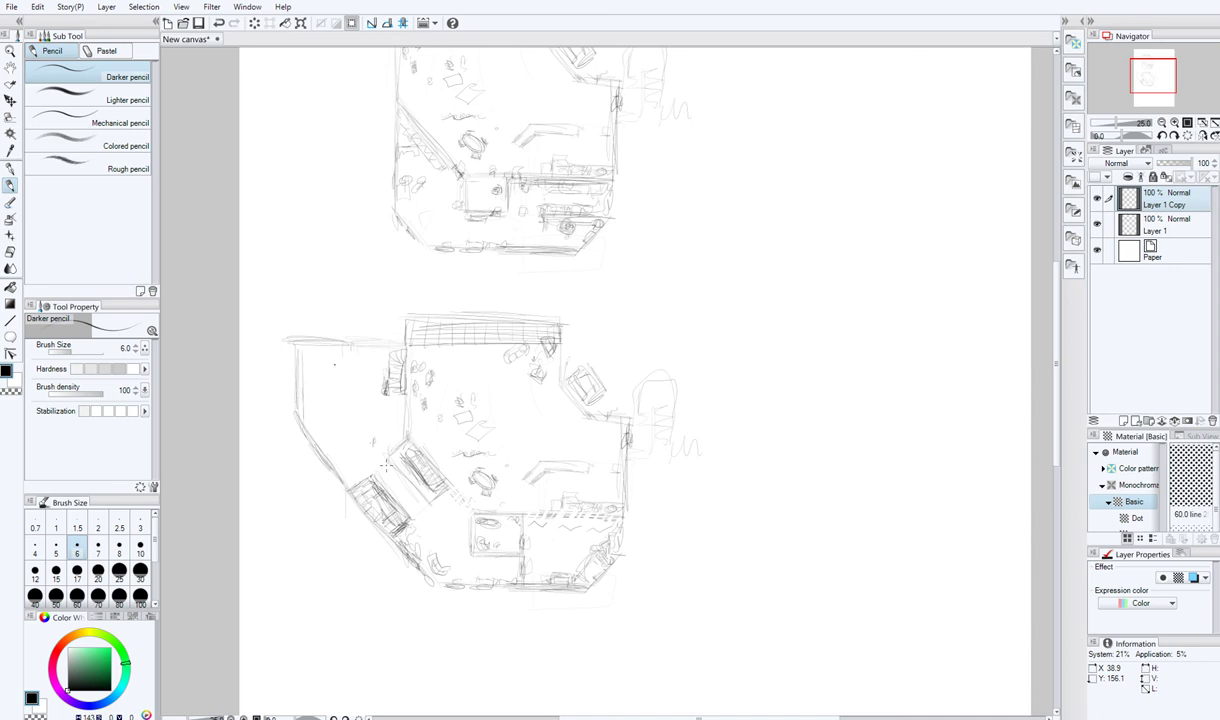
- Furnish the widened left area with a long counter, a row of small round seats and a tilted table near the diagonal wall
left_click(321, 361)
left_click_drag(306, 349, 307, 395)
left_click_drag(297, 399, 317, 396)
mouse_move(332, 347)
left_mouse_down()
mouse_move(333, 387)
mouse_move(303, 401)
mouse_move(321, 403)
mouse_move(308, 355)
mouse_move(303, 398)
mouse_move(319, 417)
mouse_move(345, 387)
mouse_move(316, 346)
left_mouse_up()
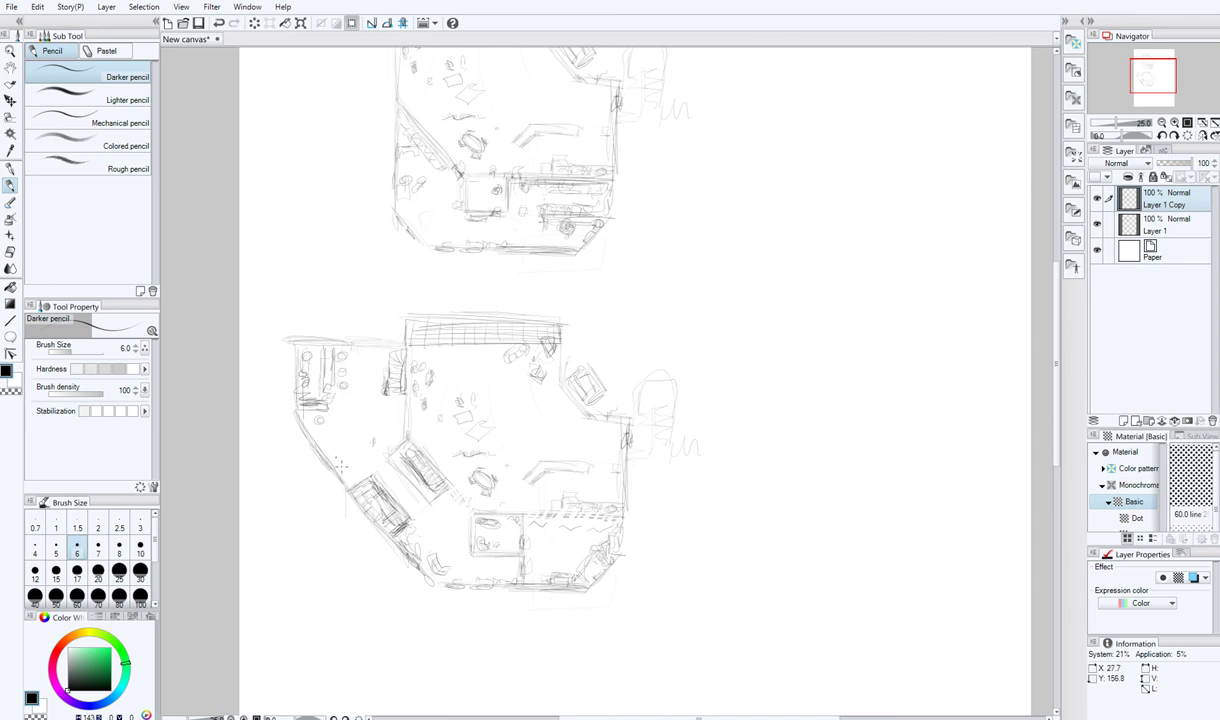
mouse_move(329, 441)
left_mouse_down()
mouse_move(347, 462)
mouse_move(341, 435)
left_mouse_up()
mouse_move(341, 435)
left_mouse_down()
mouse_move(358, 458)
mouse_move(346, 464)
mouse_move(358, 461)
mouse_move(330, 420)
mouse_move(308, 448)
left_mouse_up()
left_click_drag(320, 440, 314, 454)
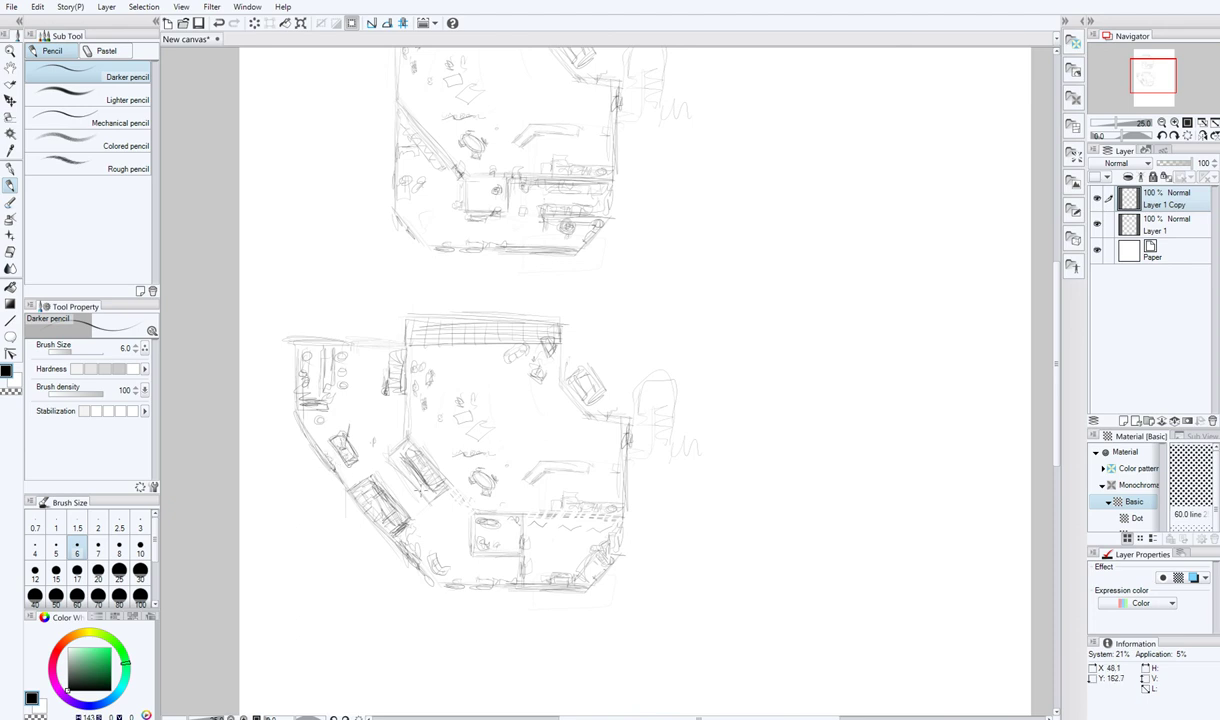
- Erase the hatched tilted rectangle from the copied plan's outer diagonal wall and remove the old bottom wall
left_click_drag(384, 376, 388, 392)
mouse_move(384, 463)
left_mouse_down()
mouse_move(371, 475)
mouse_move(415, 531)
mouse_move(350, 480)
mouse_move(441, 564)
left_mouse_up()
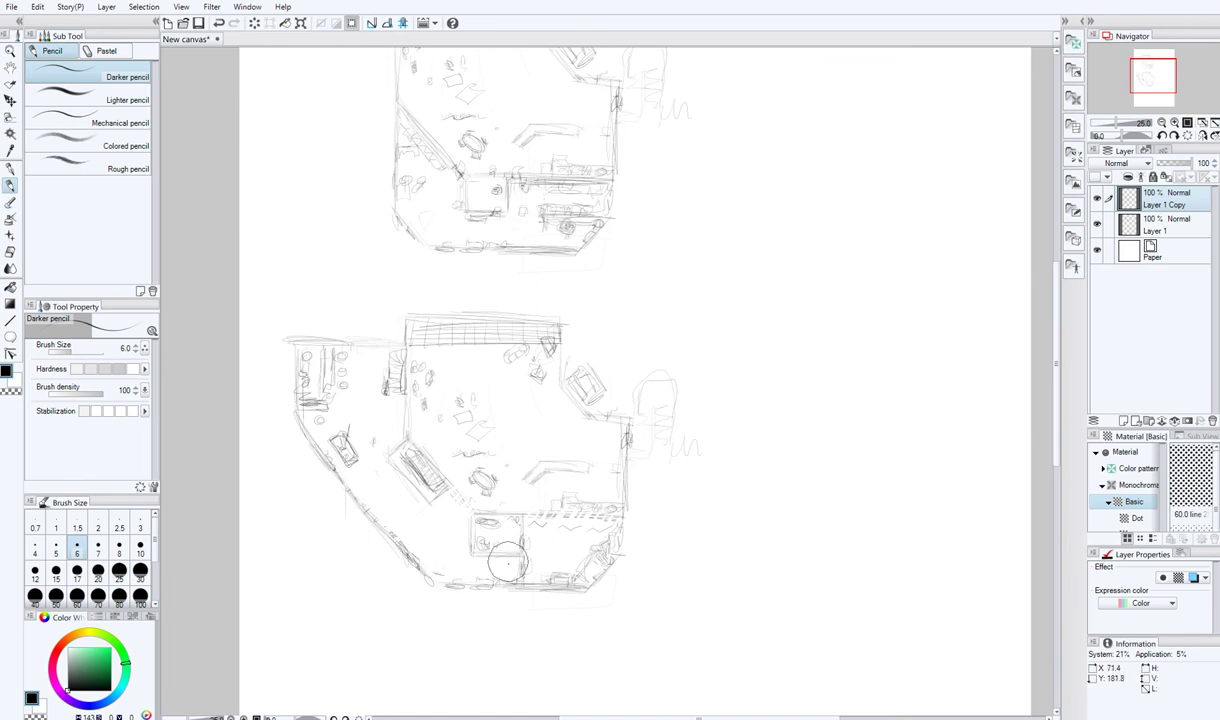
left_click_drag(547, 575, 586, 599)
mouse_move(449, 579)
left_mouse_down()
mouse_move(550, 580)
mouse_move(572, 598)
mouse_move(552, 570)
left_mouse_up()
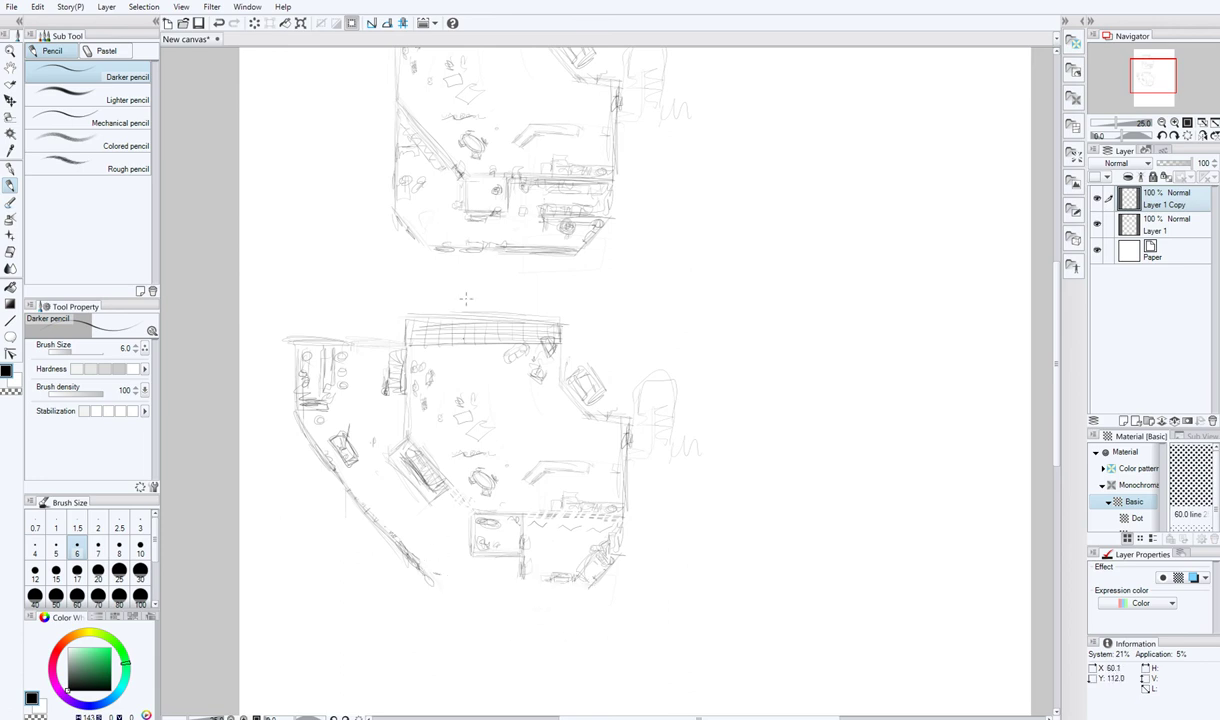
left_click_drag(425, 575, 469, 627)
key("ctrl+z")
key("ctrl+z")
- Extend both diagonal walls down to a new lower bottom wall and add a hatched strip outside the lower-right diagonal
left_click_drag(430, 579, 461, 611)
left_click_drag(618, 559, 553, 628)
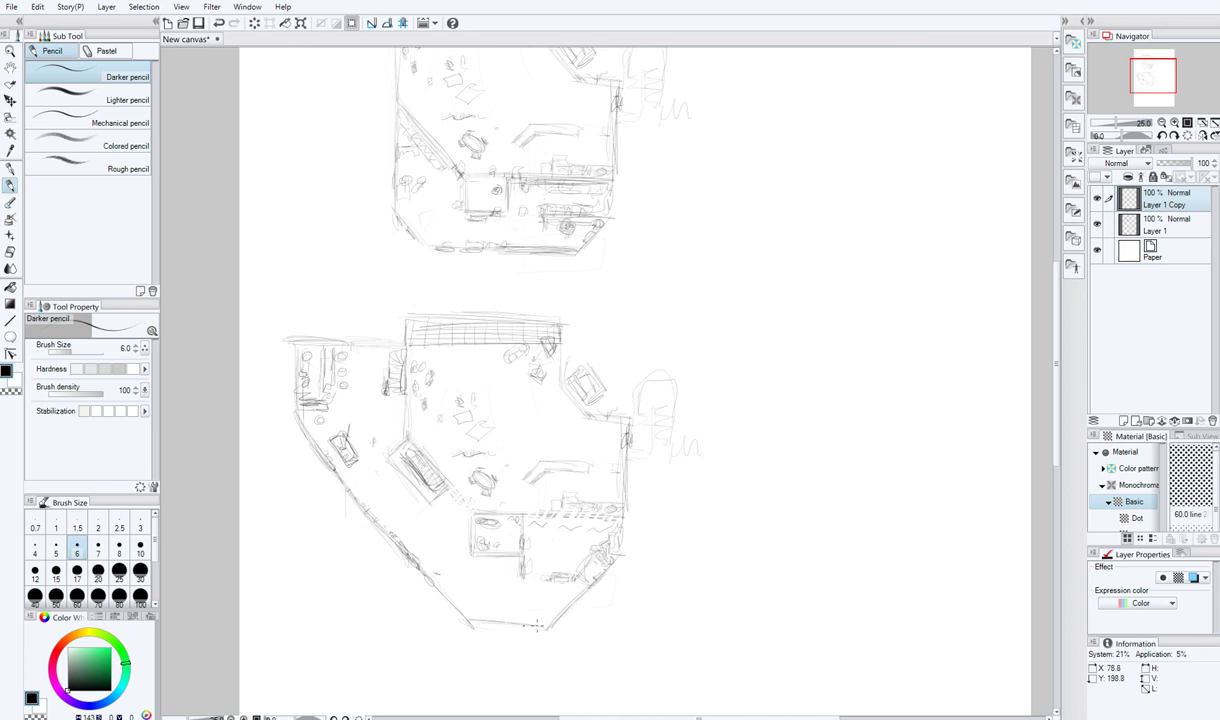
mouse_move(462, 621)
left_mouse_down()
mouse_move(547, 628)
mouse_move(495, 626)
left_mouse_up()
left_click_drag(568, 609, 563, 617)
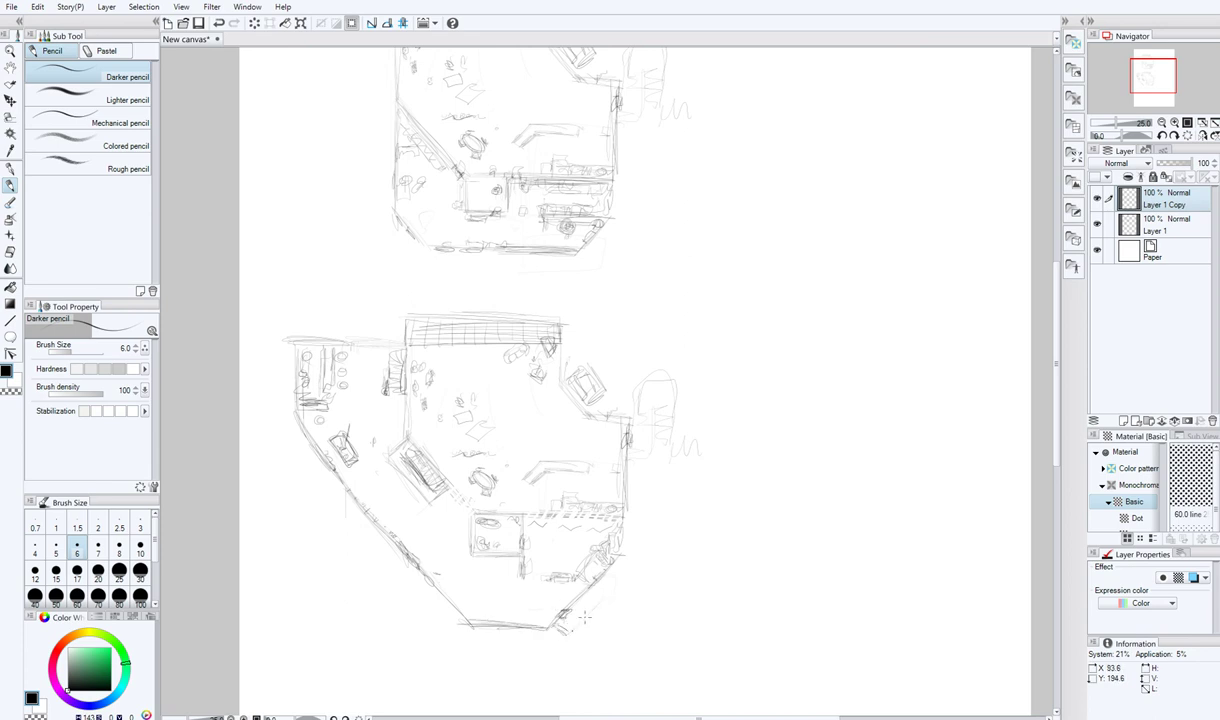
mouse_move(618, 587)
left_mouse_down()
mouse_move(566, 632)
mouse_move(603, 606)
left_mouse_up()
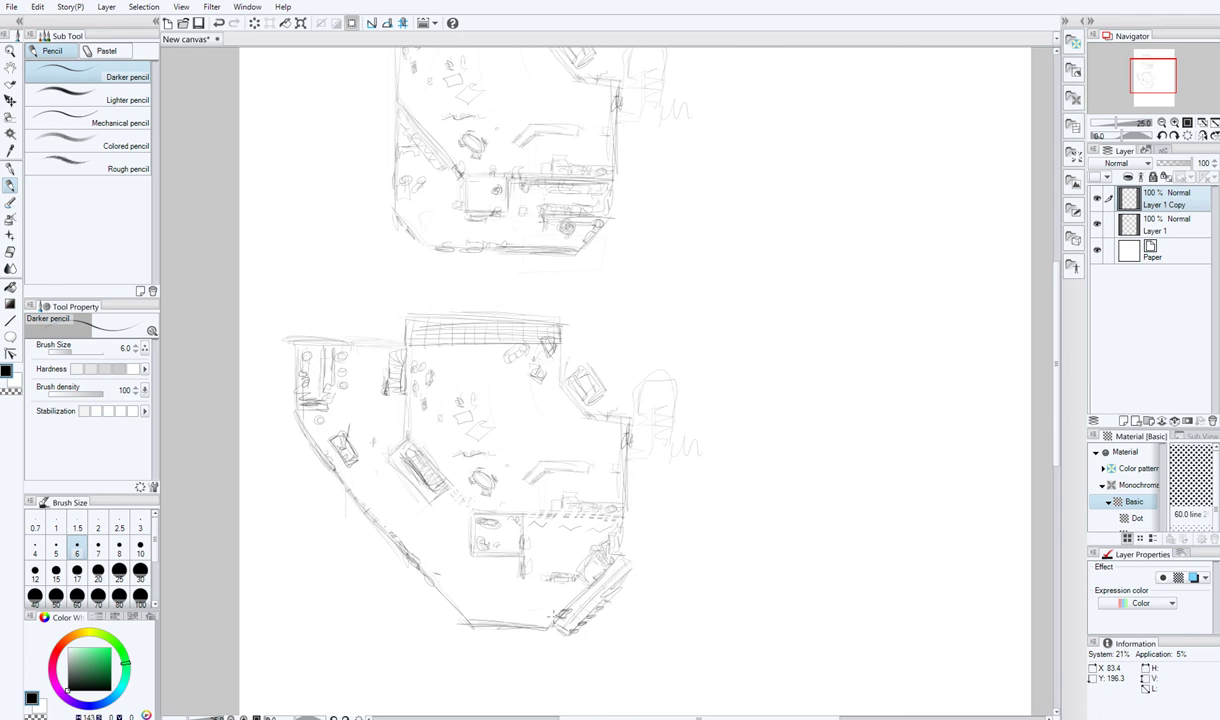
left_click_drag(521, 545, 520, 582)
left_click_drag(520, 580, 523, 626)
key("ctrl+z")
key("ctrl+z")
- Partition the copied plan's lower-left area into small rooms and sketch small furnishings around the lower section
mouse_move(511, 586)
left_mouse_down()
mouse_move(510, 625)
mouse_move(512, 585)
mouse_move(437, 583)
left_mouse_up()
mouse_move(508, 586)
left_mouse_down()
mouse_move(455, 583)
mouse_move(498, 622)
mouse_move(478, 621)
mouse_move(501, 605)
mouse_move(483, 592)
mouse_move(497, 593)
mouse_move(446, 589)
left_mouse_up()
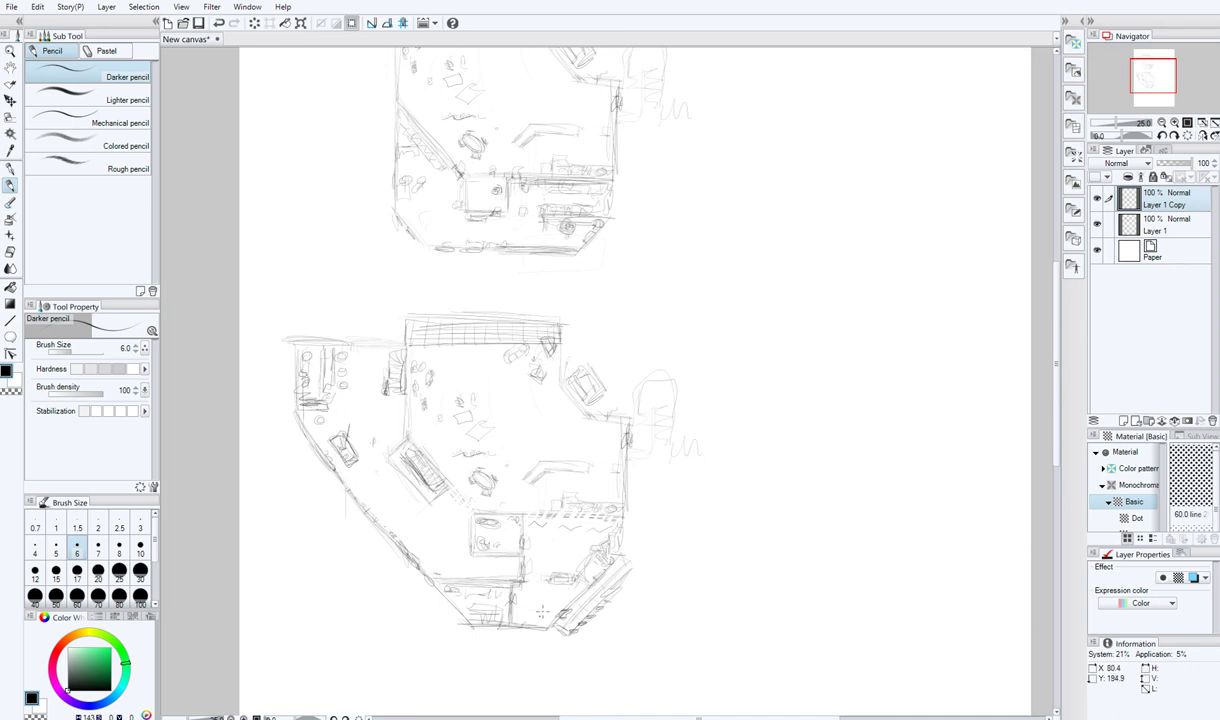
mouse_move(531, 619)
left_mouse_down()
mouse_move(546, 619)
mouse_move(520, 626)
mouse_move(545, 625)
left_mouse_up()
left_click_drag(572, 581, 571, 596)
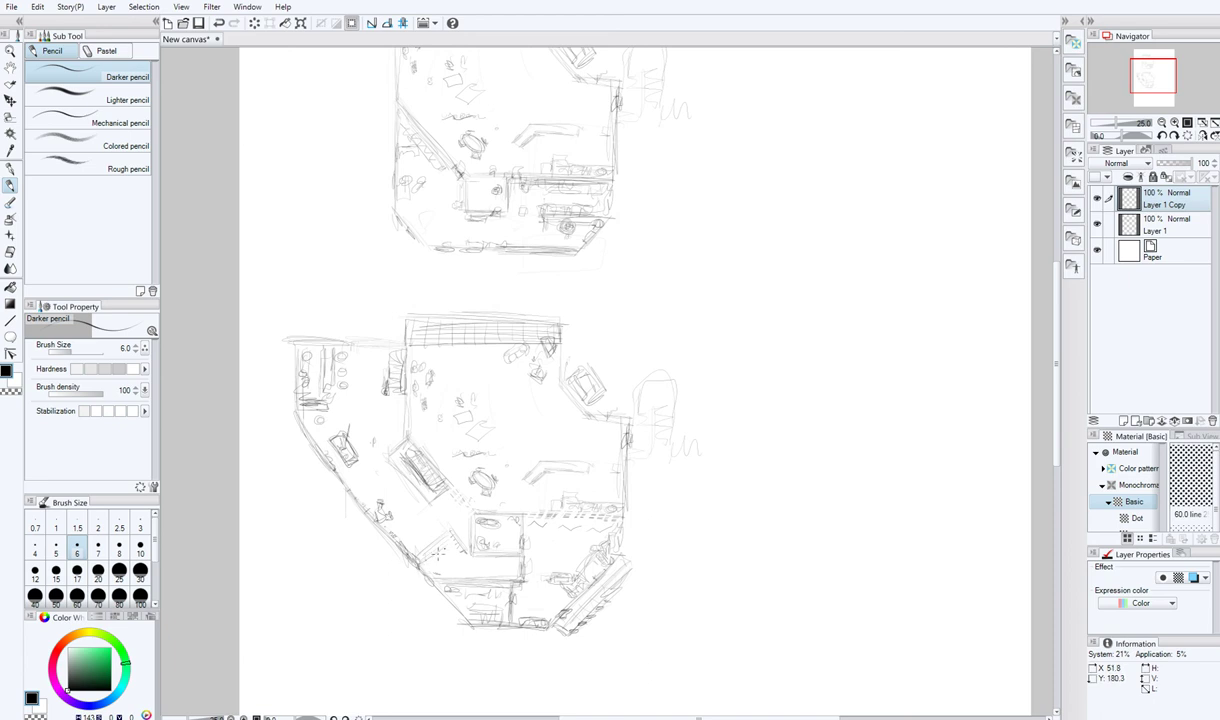
left_click(425, 598)
- Sketch a double-walled diagonal corridor from the upper-right tilted square to the lower-left area, clearing the round item, and lightly hatch the rooms beside it
mouse_move(562, 385)
left_mouse_down()
mouse_move(480, 463)
mouse_move(548, 400)
mouse_move(470, 509)
left_mouse_up()
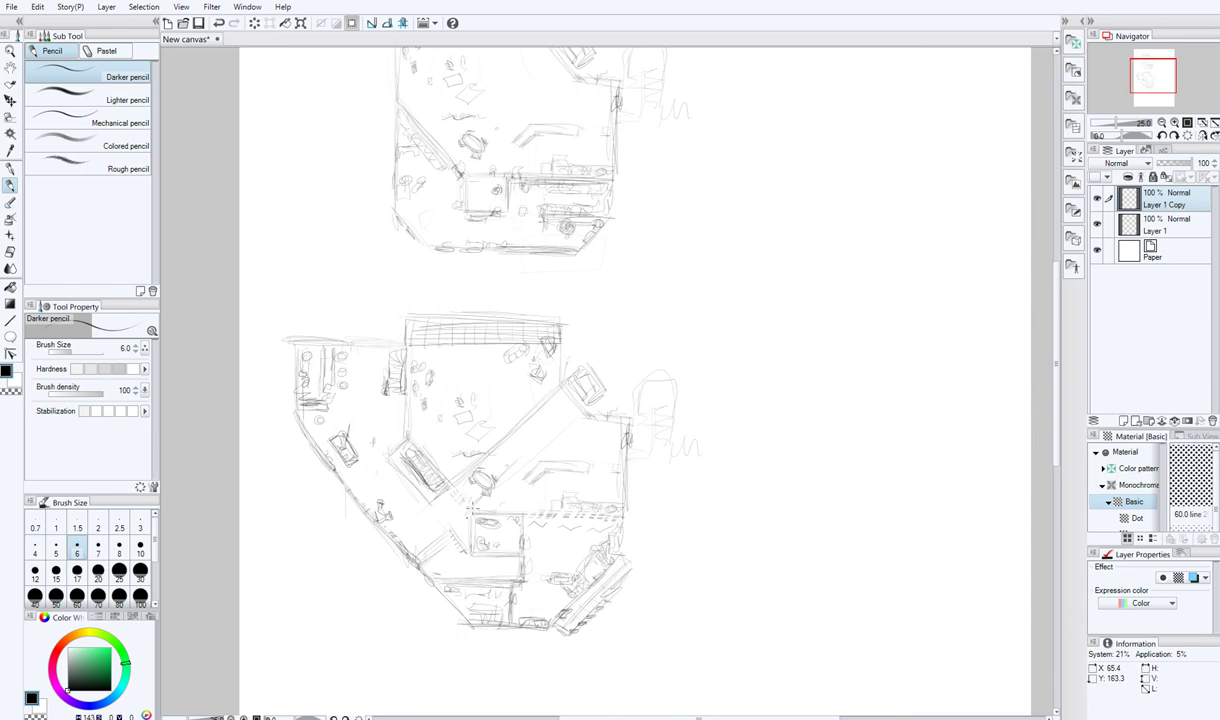
left_click_drag(537, 446, 487, 491)
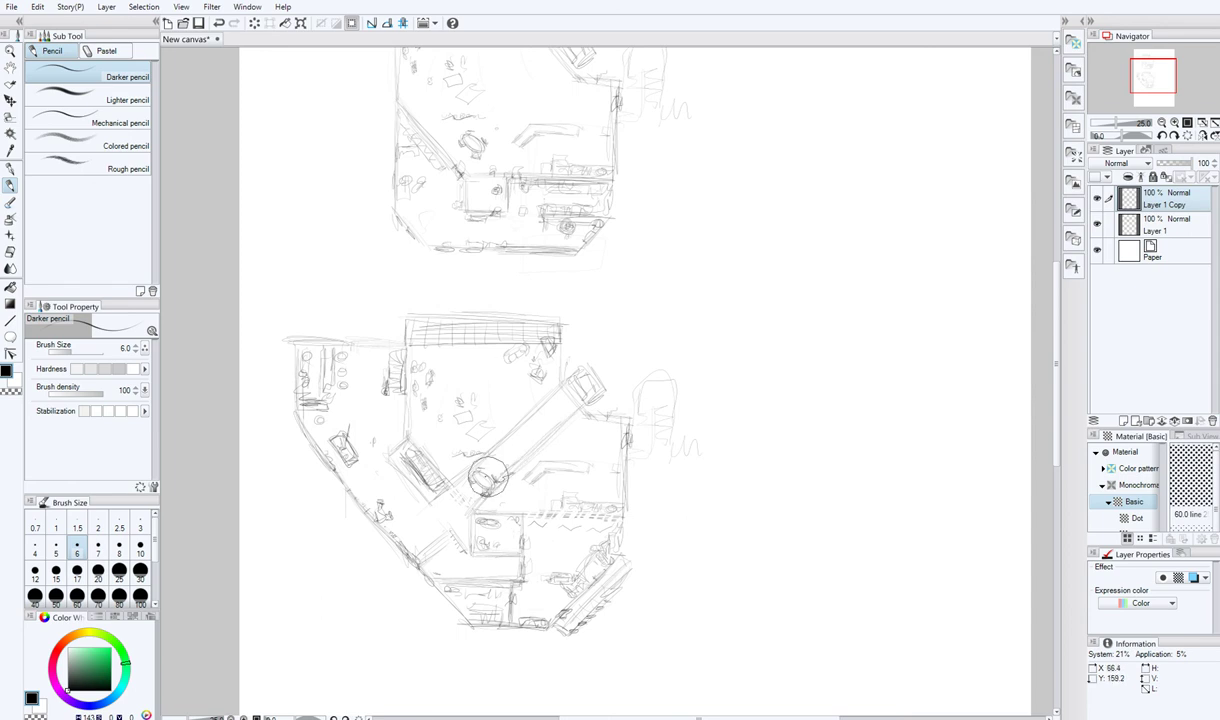
mouse_move(489, 477)
left_mouse_down()
mouse_move(471, 490)
mouse_move(555, 414)
mouse_move(506, 458)
left_mouse_up()
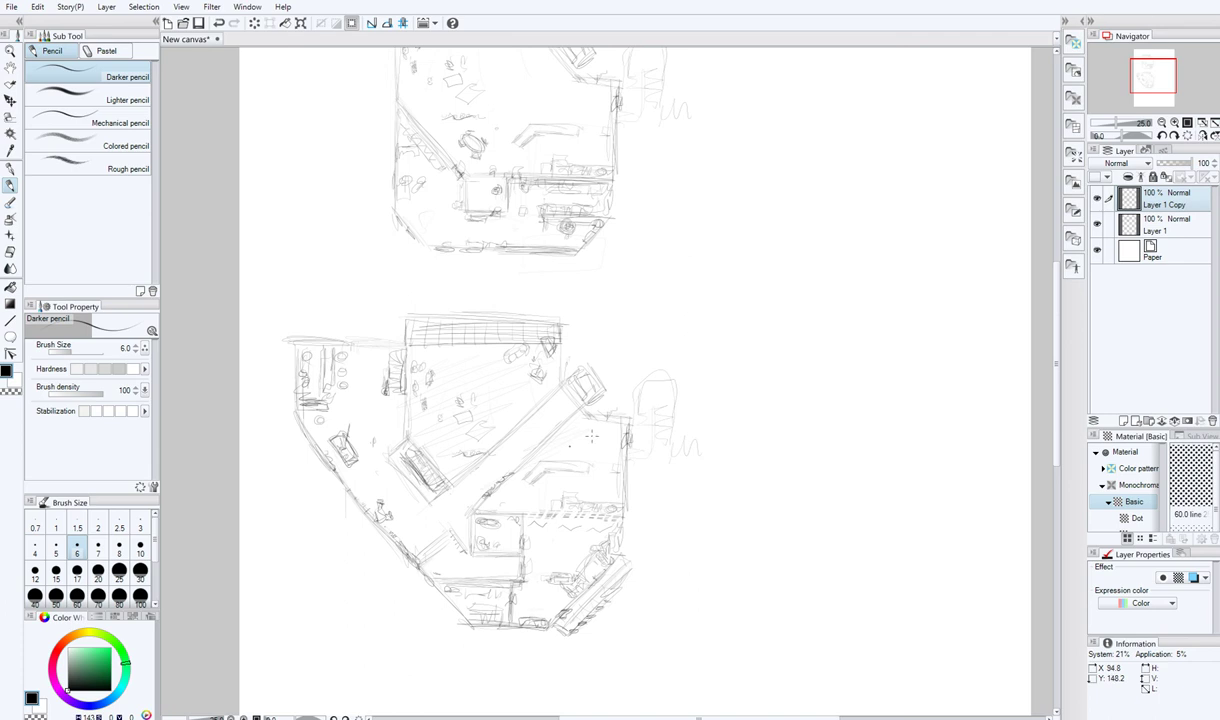
mouse_move(592, 436)
left_mouse_down()
mouse_move(515, 493)
mouse_move(545, 495)
left_mouse_up()
mouse_move(561, 403)
left_mouse_down()
mouse_move(468, 465)
mouse_move(441, 465)
mouse_move(447, 492)
mouse_move(432, 511)
mouse_move(419, 506)
mouse_move(448, 496)
left_mouse_up()
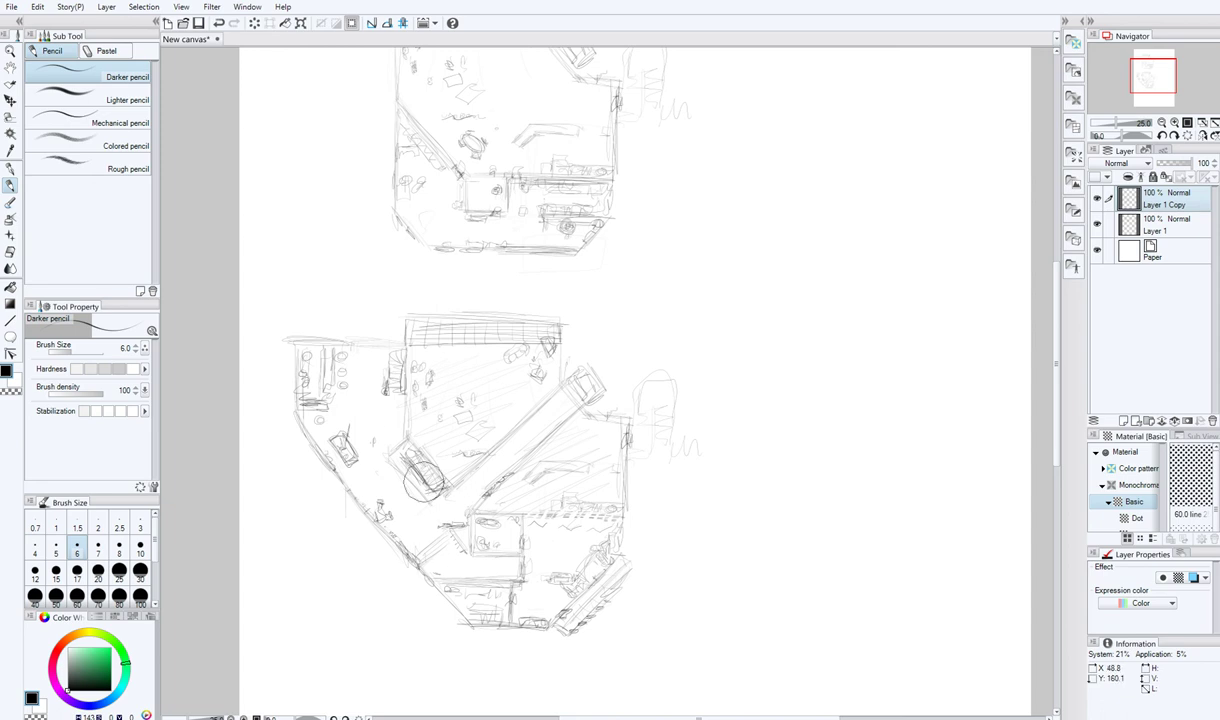
- Rework the hatched tilted rectangle at the corridor's lower end and extend the oval outside the right wall downward with a zigzag inside
mouse_move(404, 460)
left_mouse_down()
mouse_move(449, 493)
mouse_move(444, 502)
mouse_move(397, 464)
left_mouse_up()
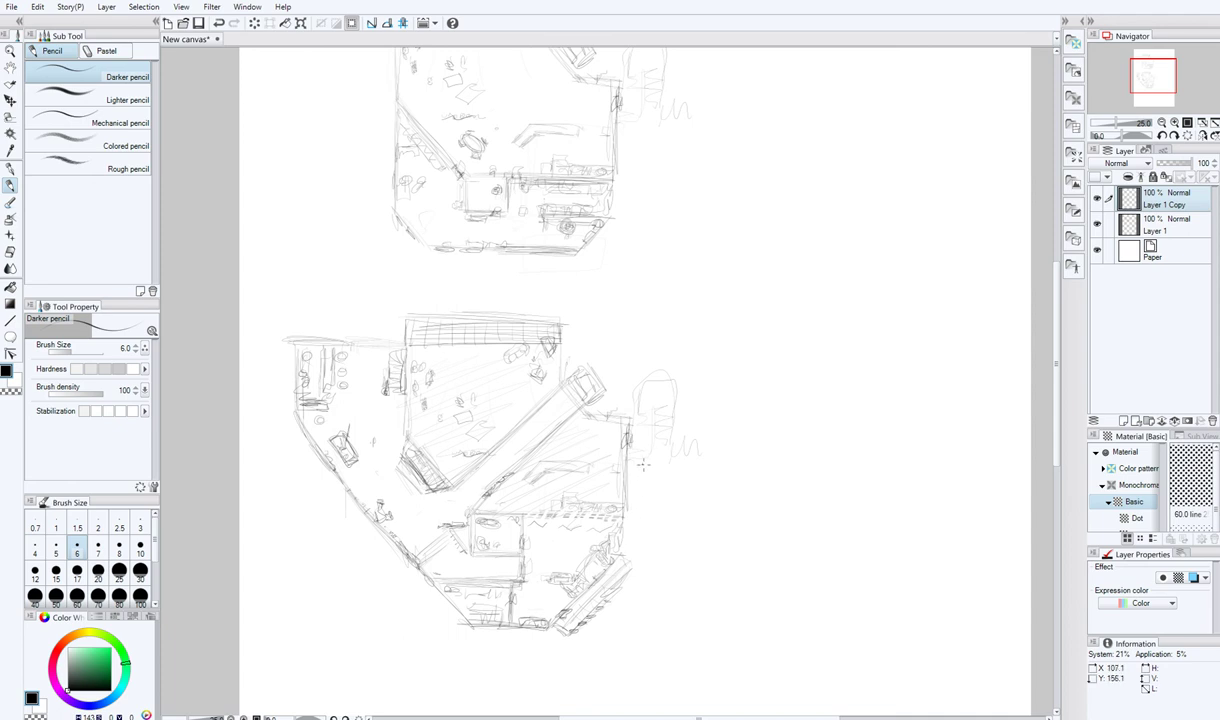
mouse_move(627, 513)
left_mouse_down()
mouse_move(646, 510)
mouse_move(630, 436)
left_mouse_up()
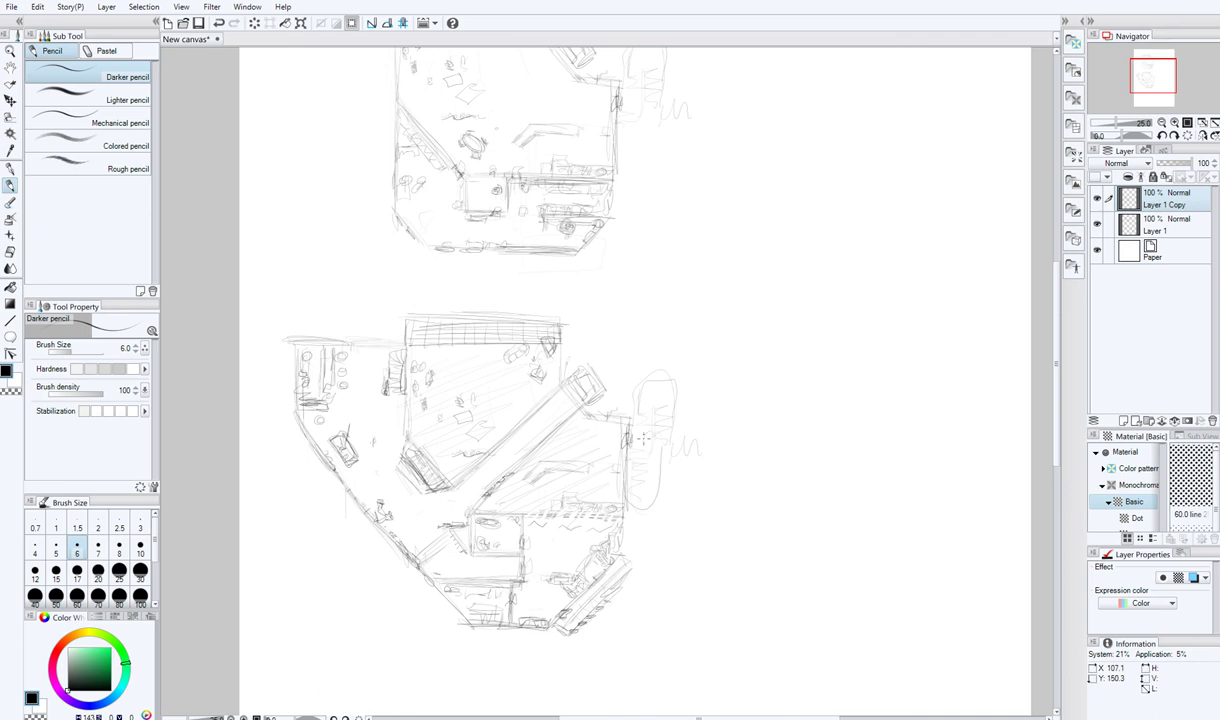